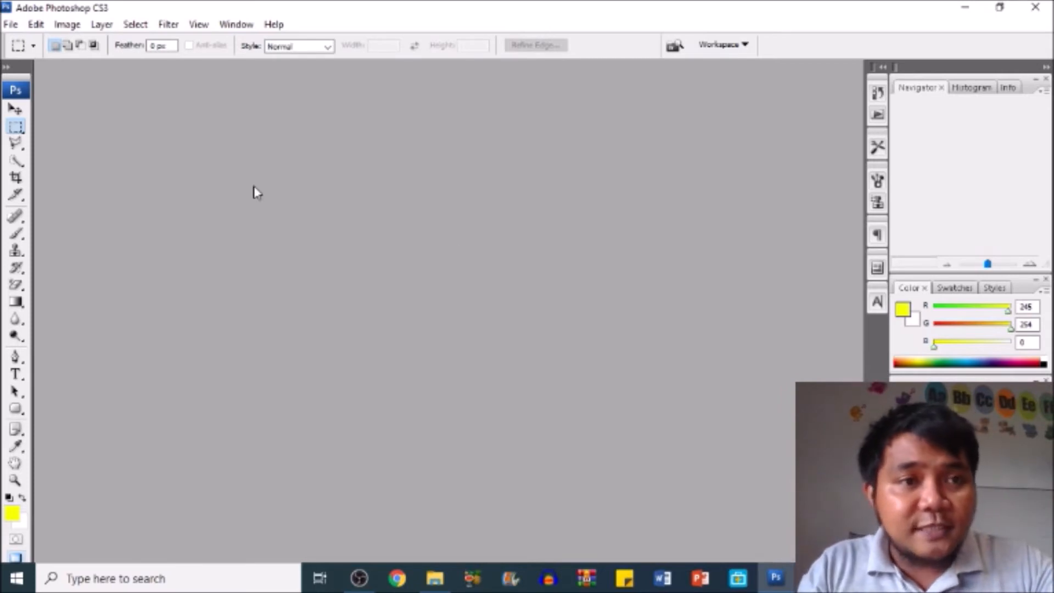
- Create a new 48 by 36 inch RGB document at 72 pixels/inch with a white background
left_click(10, 25)
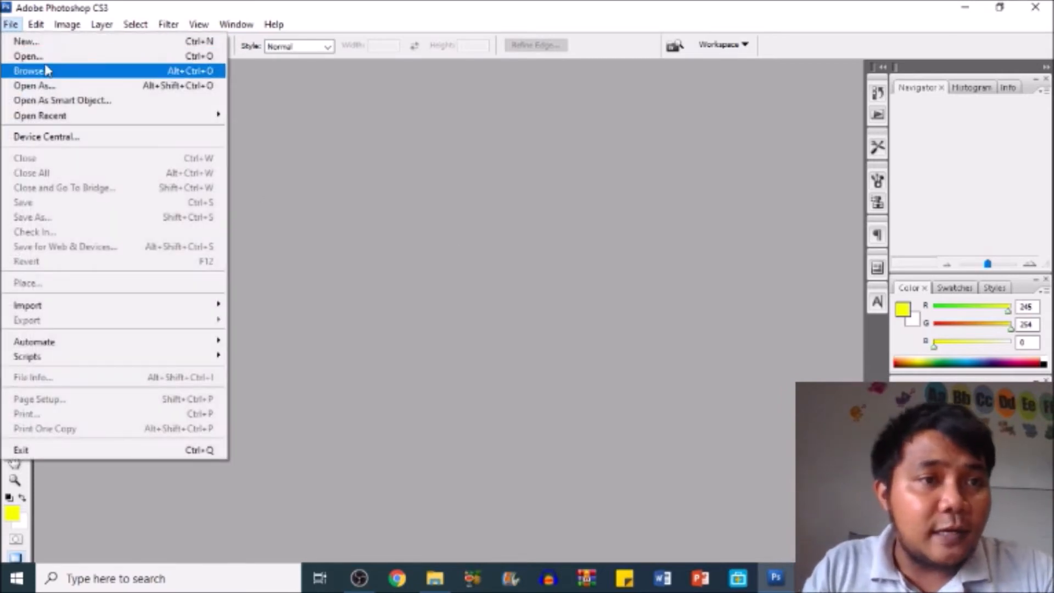
left_click(39, 46)
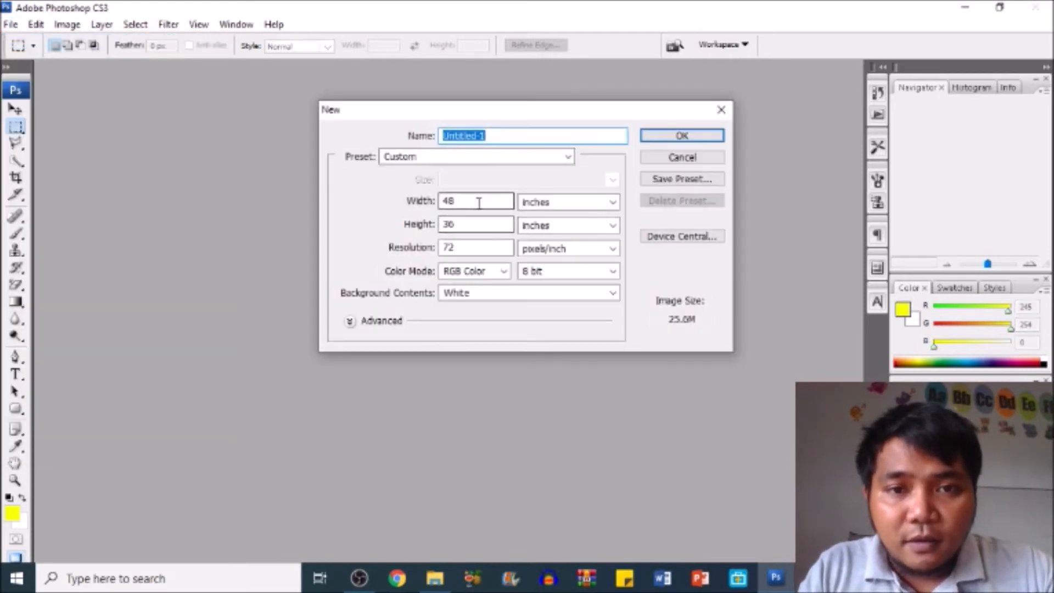
left_click(654, 136)
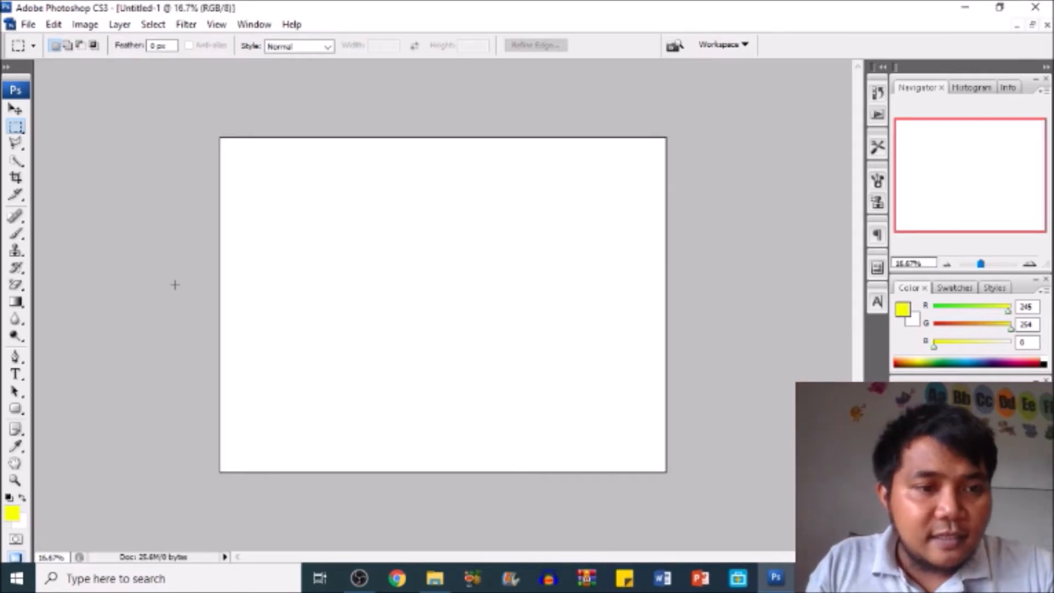
- Draw a large yellow five-sided shape with the Polygon Tool over the canvas's lower-left corner
left_click(19, 413)
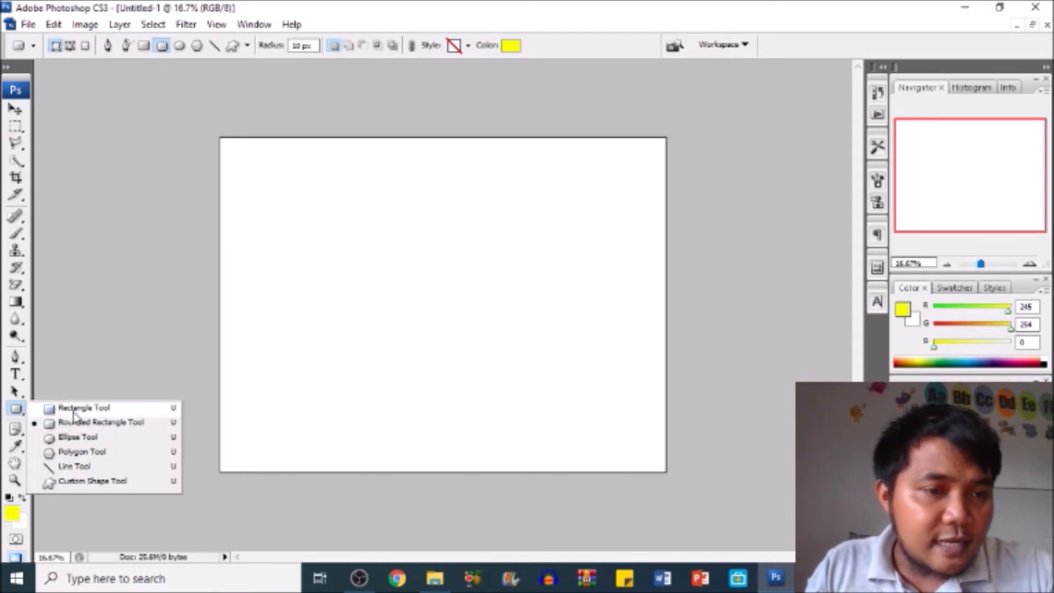
left_click(76, 455)
left_click_drag(249, 398, 341, 321)
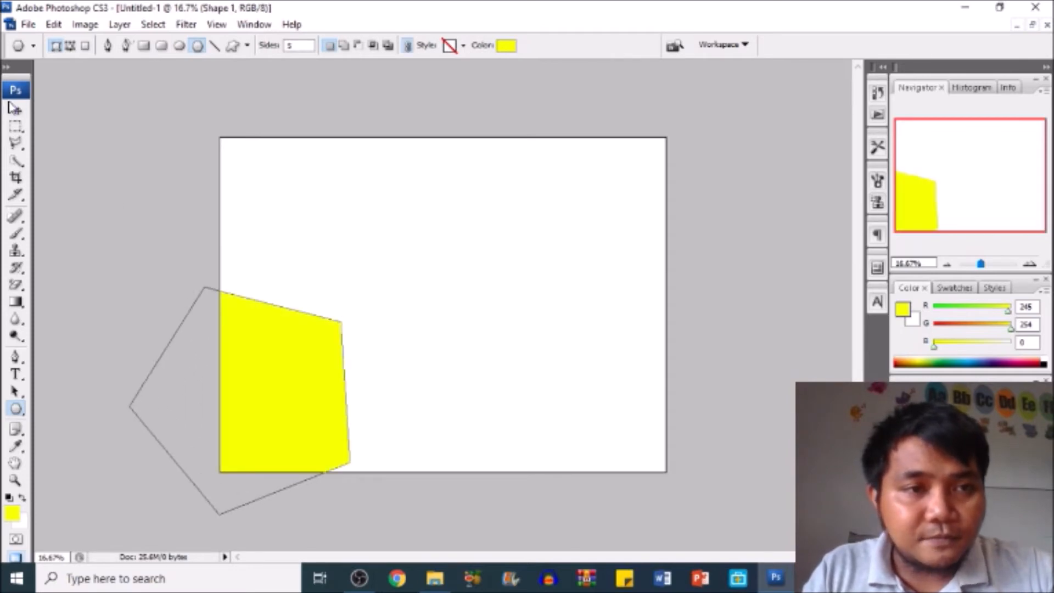
- Move the yellow pentagon fully inside the canvas at its lower left and scale it down slightly
left_click(15, 109)
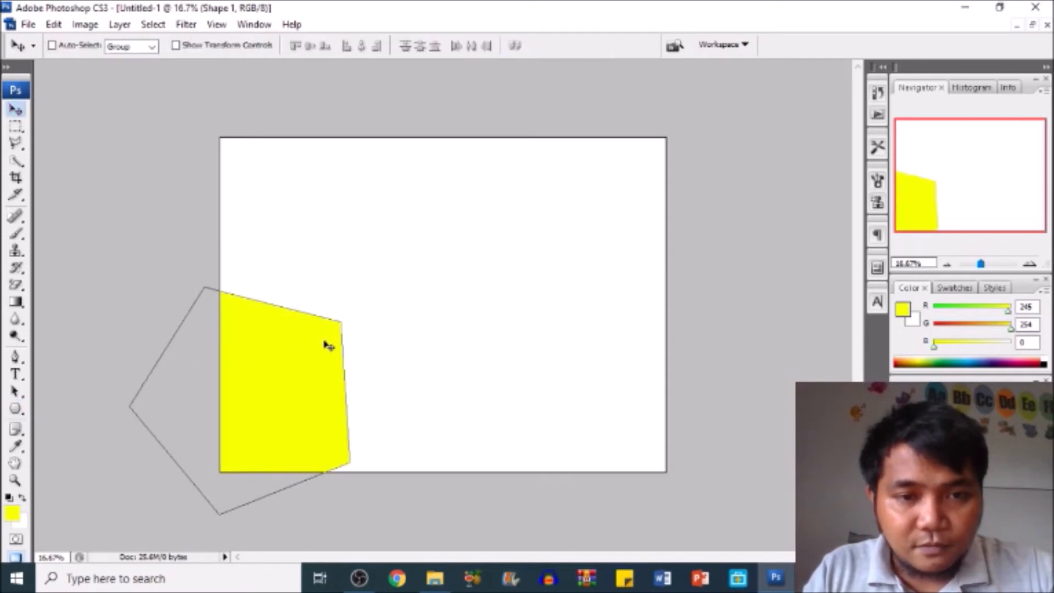
right_click(379, 322)
left_click(406, 445)
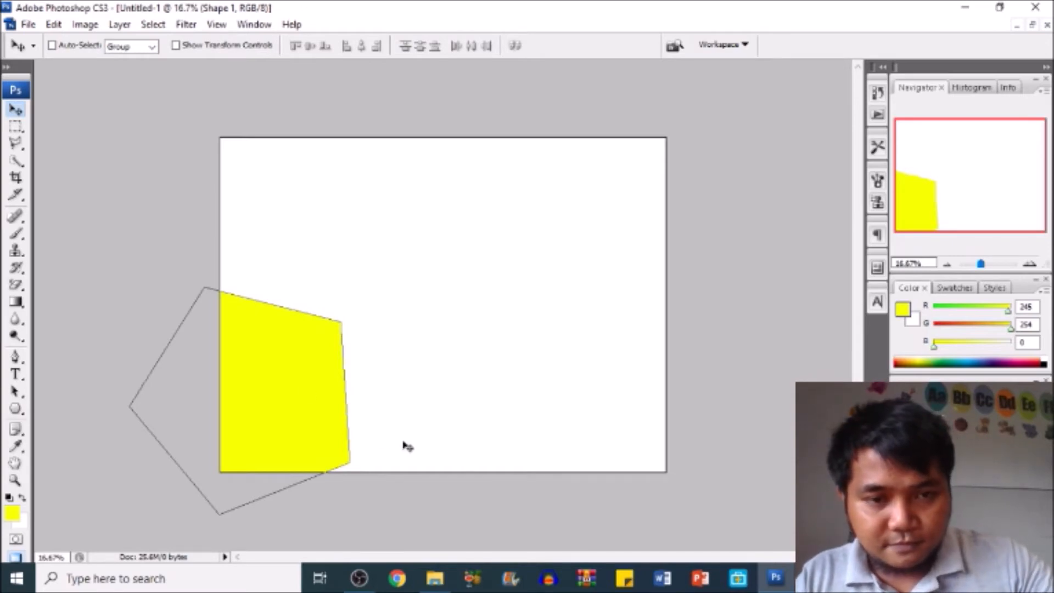
key("ctrl+t")
left_click_drag(298, 411, 384, 372)
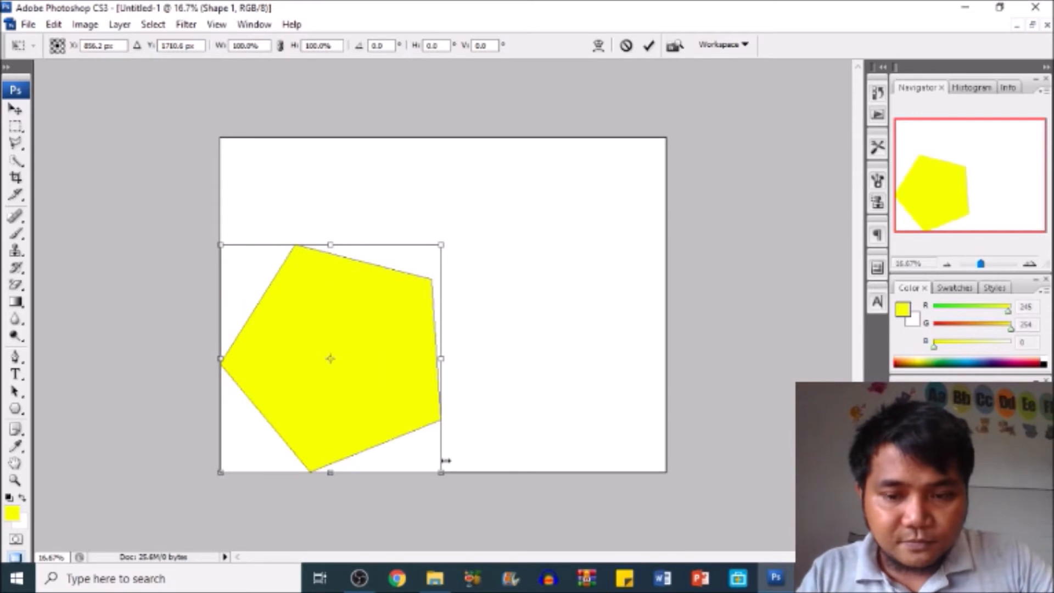
left_click_drag(442, 472, 421, 452)
key("Return")
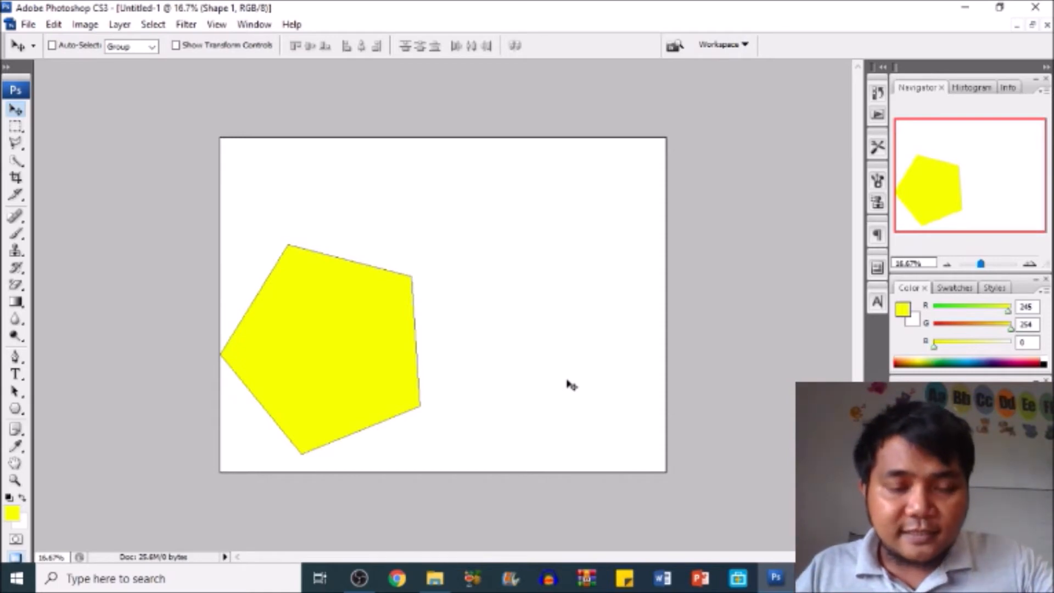
key("ctrl+o")
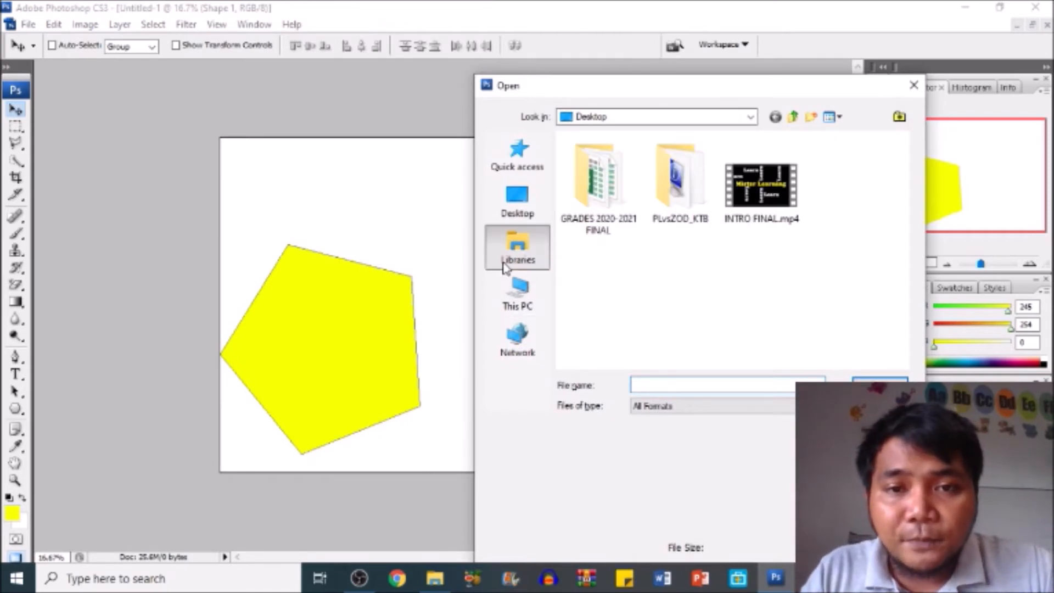
left_click(516, 249)
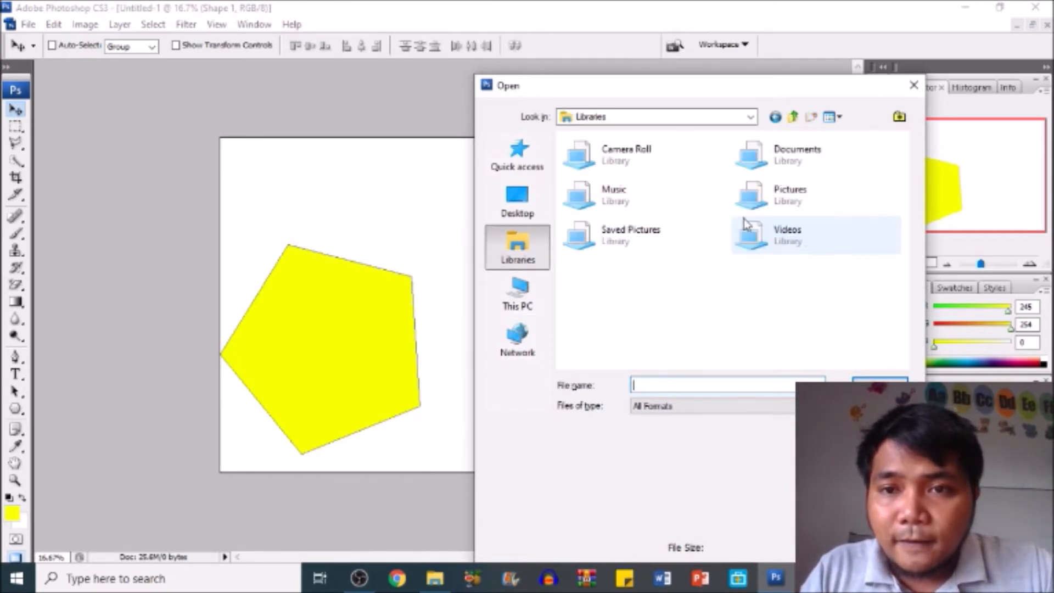
double_click(779, 214)
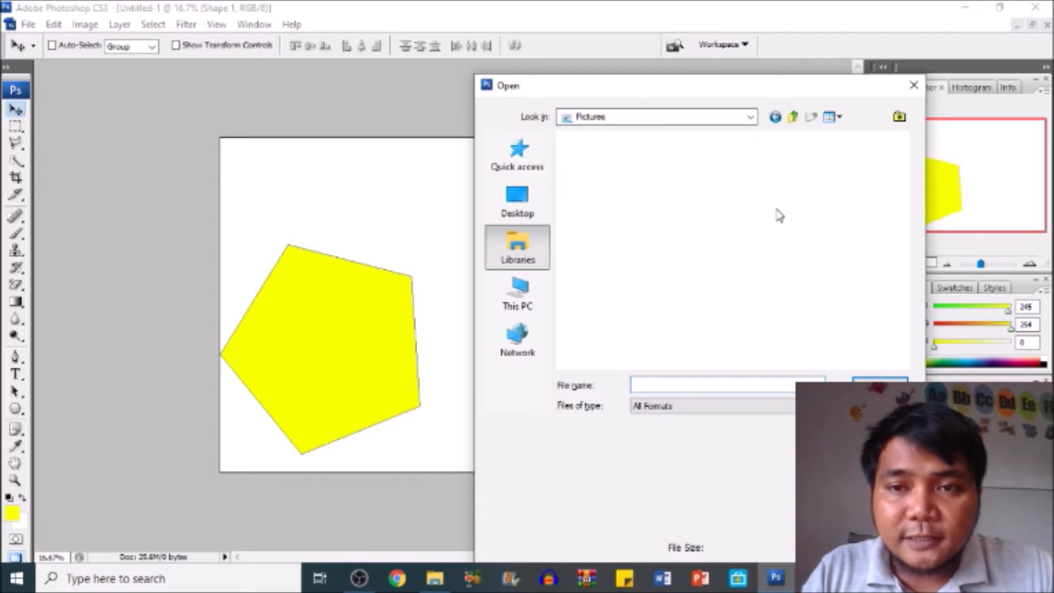
scroll(771, 263, "down", 2)
double_click(770, 259)
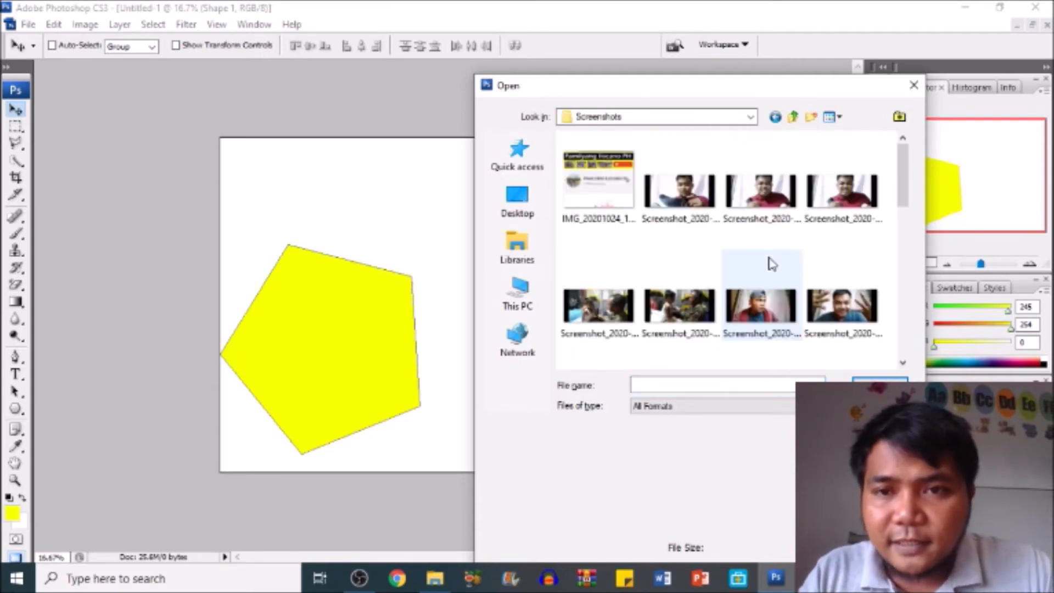
left_click(856, 193)
key("Return")
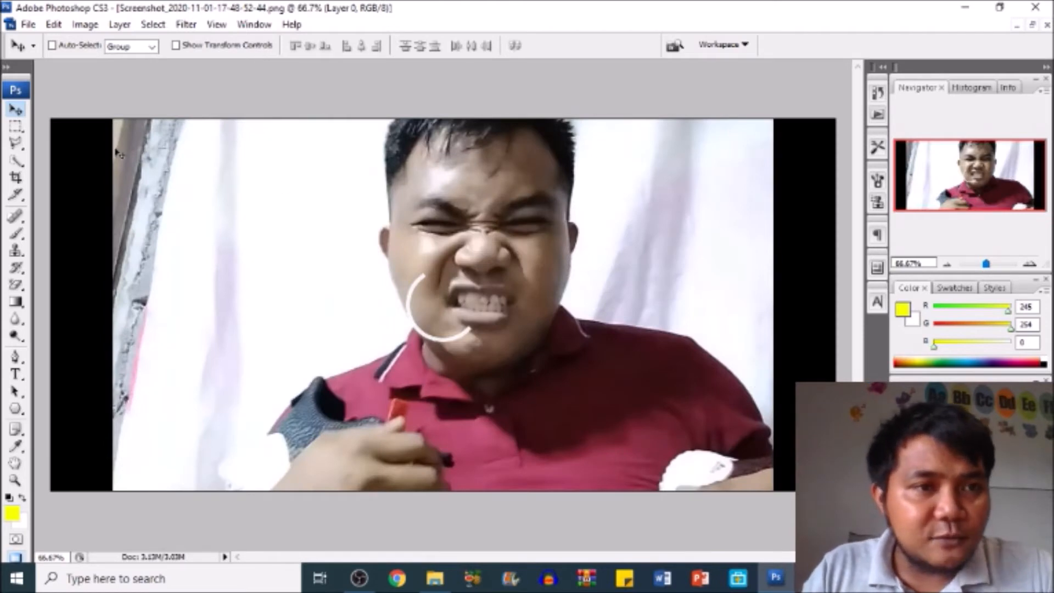
- Copy a full-height rectangular selection around the man, close the photo, and paste the copy into the pentagon document
left_click(16, 127)
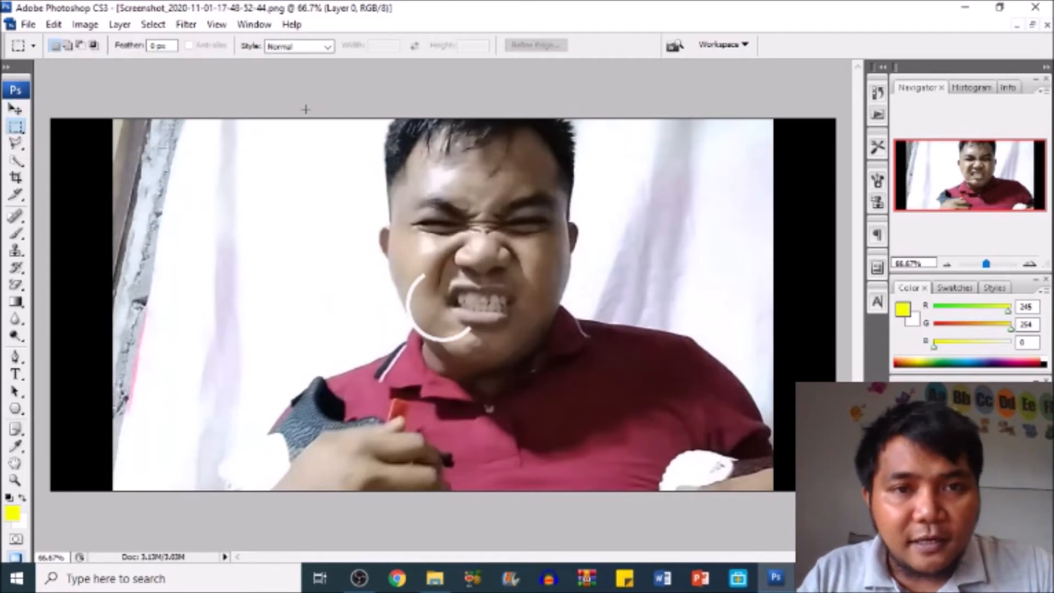
left_click_drag(282, 117, 710, 498)
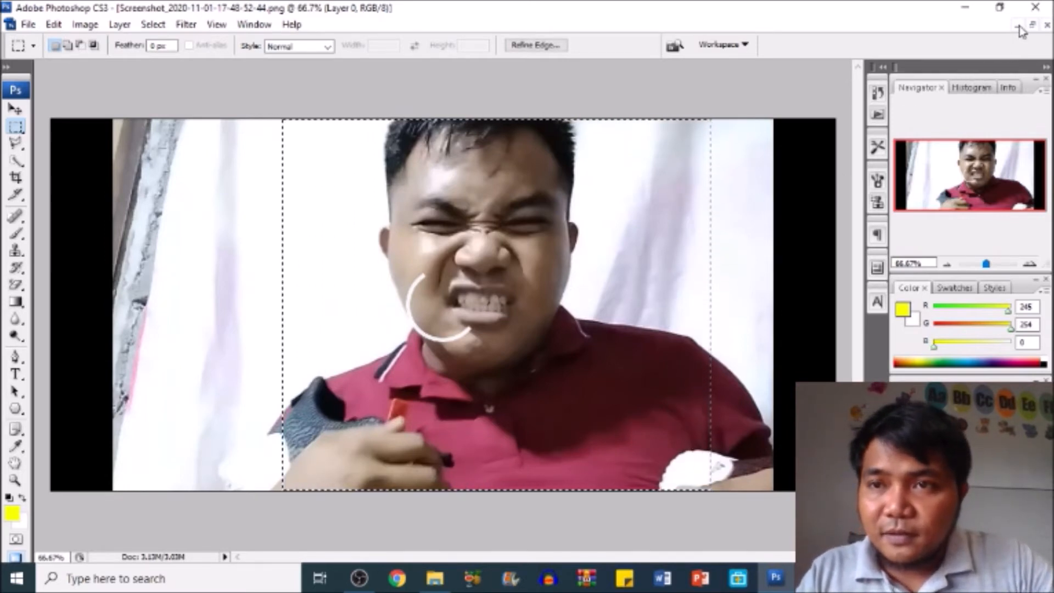
left_click(1045, 25)
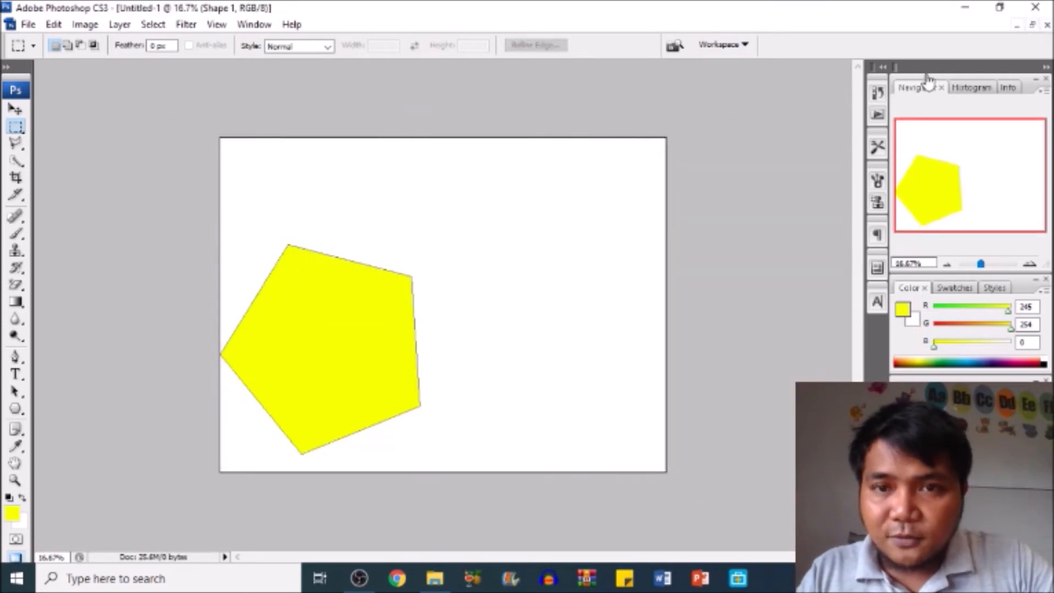
key("ctrl+v")
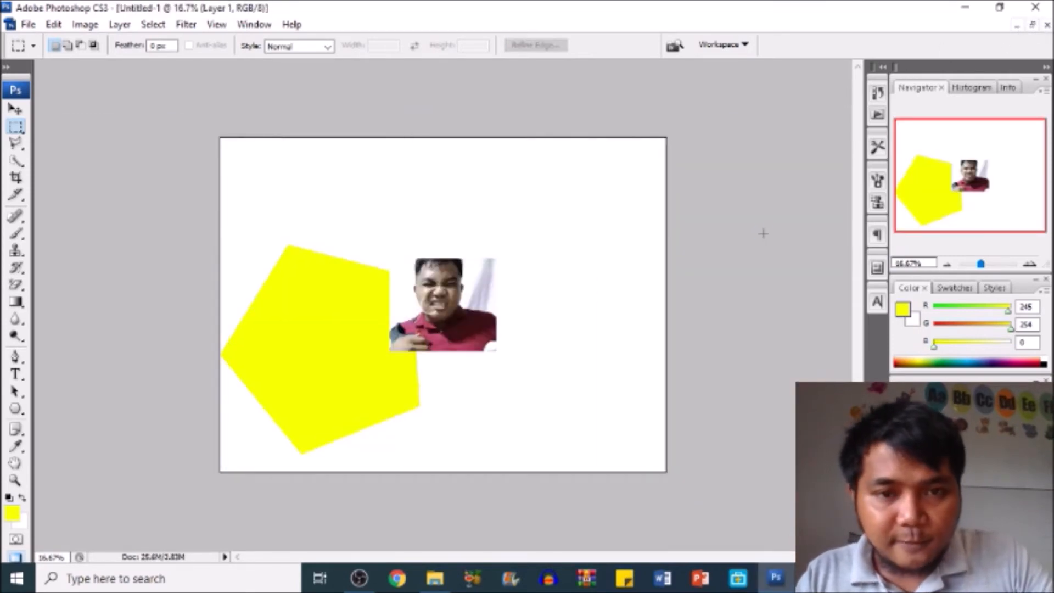
- Move the pasted photo over the yellow pentagon and enlarge it to cover most of the shape
key("ctrl+t")
left_click_drag(470, 320, 314, 319)
left_click_drag(341, 352, 436, 441)
key("Return")
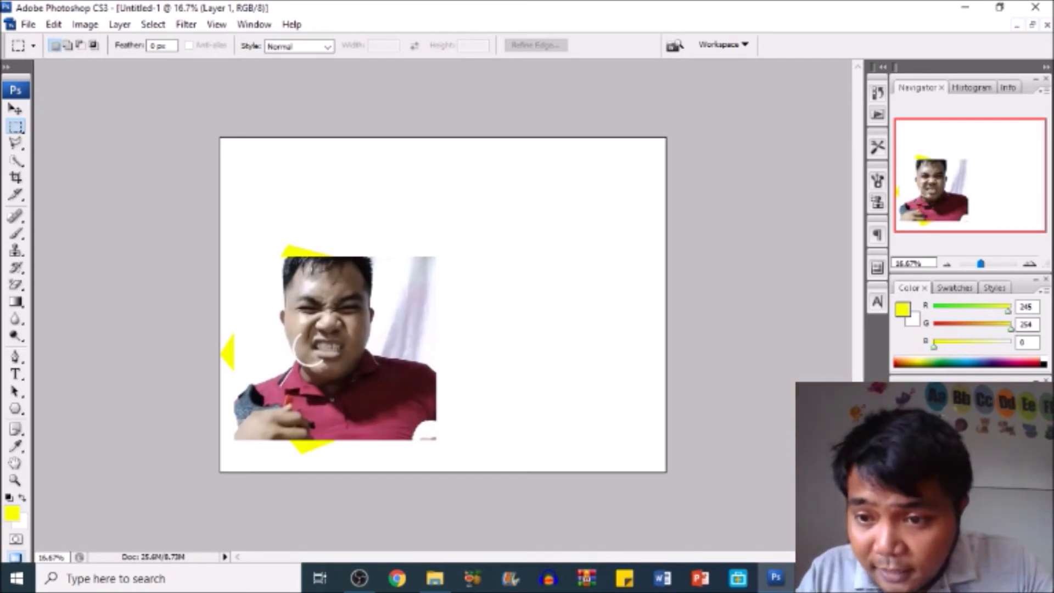
- Clip the photo layer to the pentagon shape with a clipping mask
key("alt+bracketleft")
key("alt+bracketright")
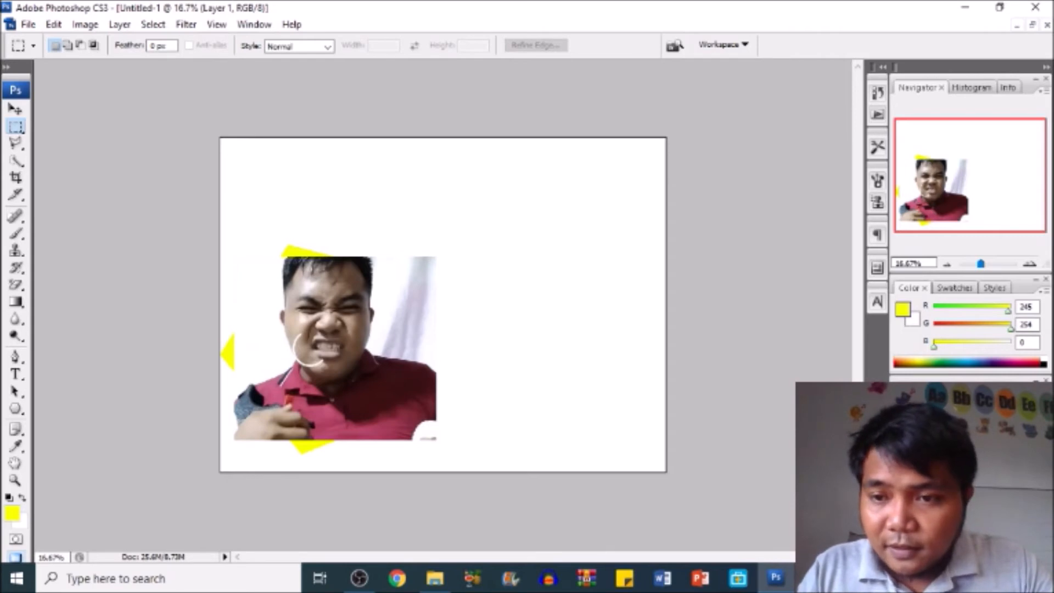
right_click(966, 447)
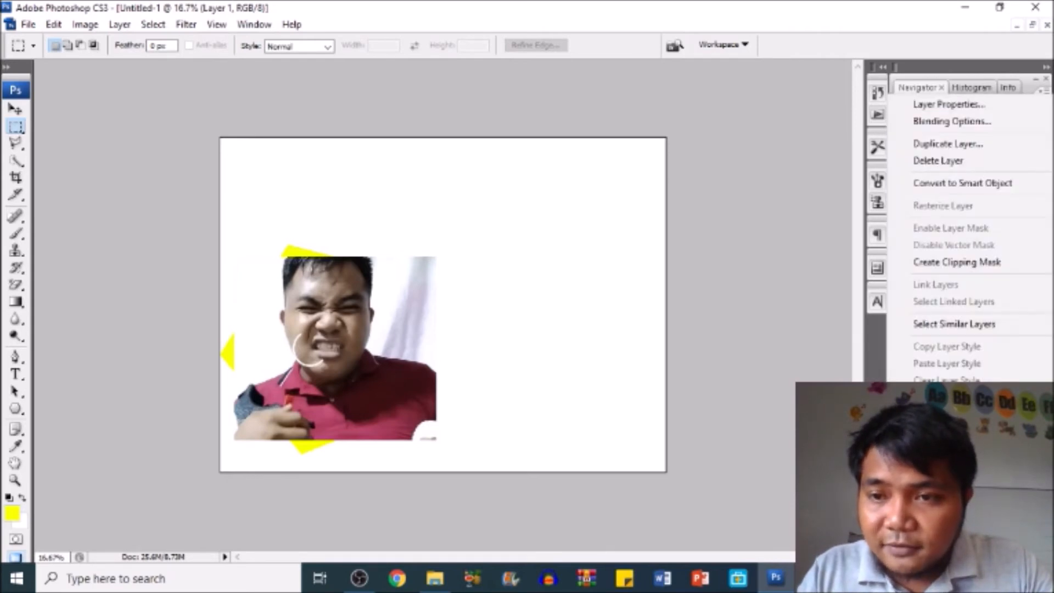
left_click(952, 263)
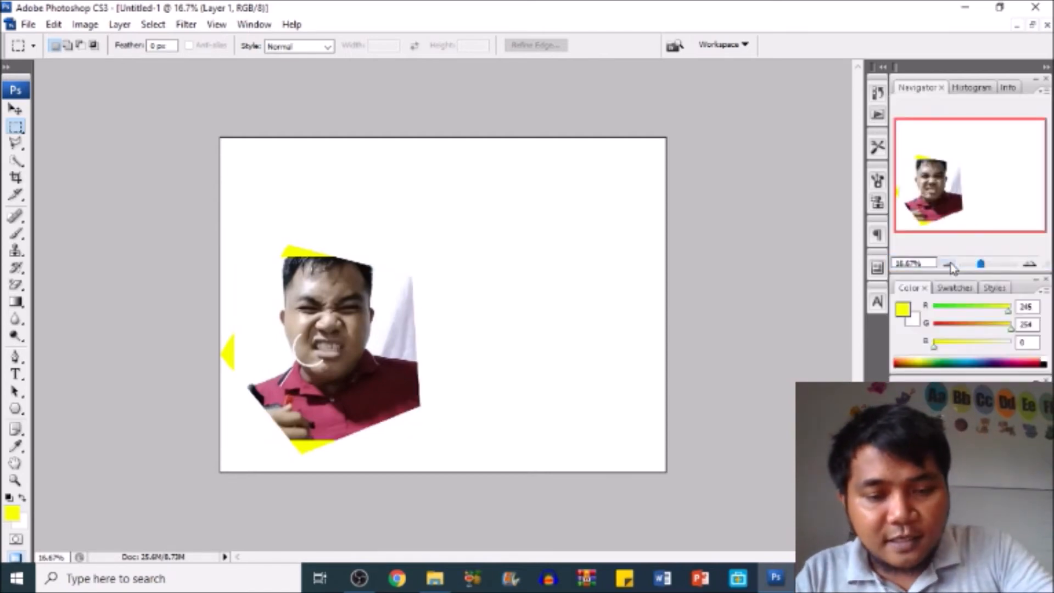
- Stretch the clipped photo to about 107% width and 111% height so it covers the whole pentagon
key("ctrl+t")
left_click_drag(232, 440, 220, 454)
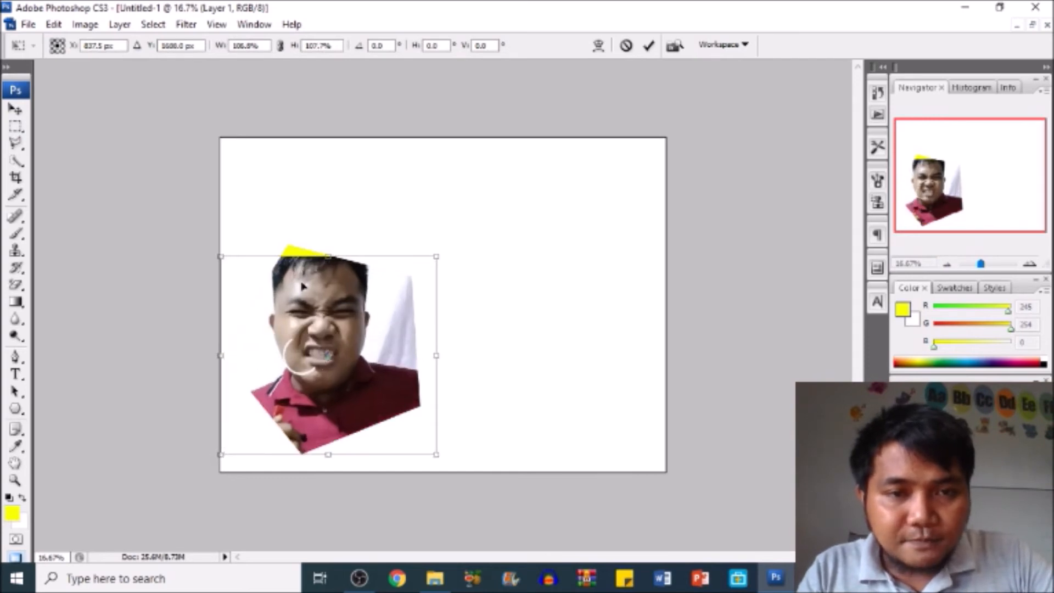
left_click_drag(331, 249, 327, 240)
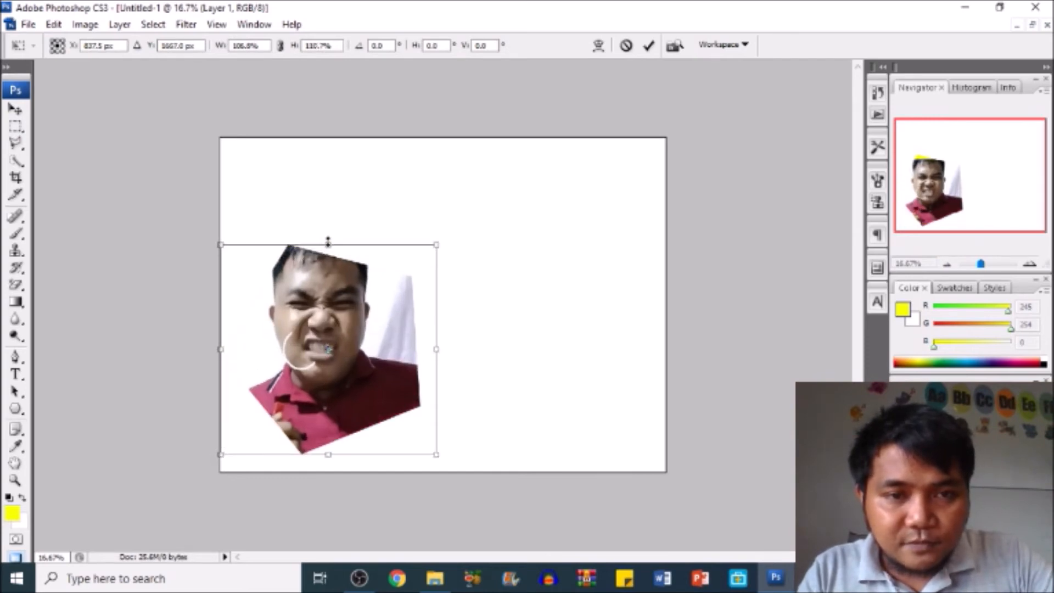
key("Return")
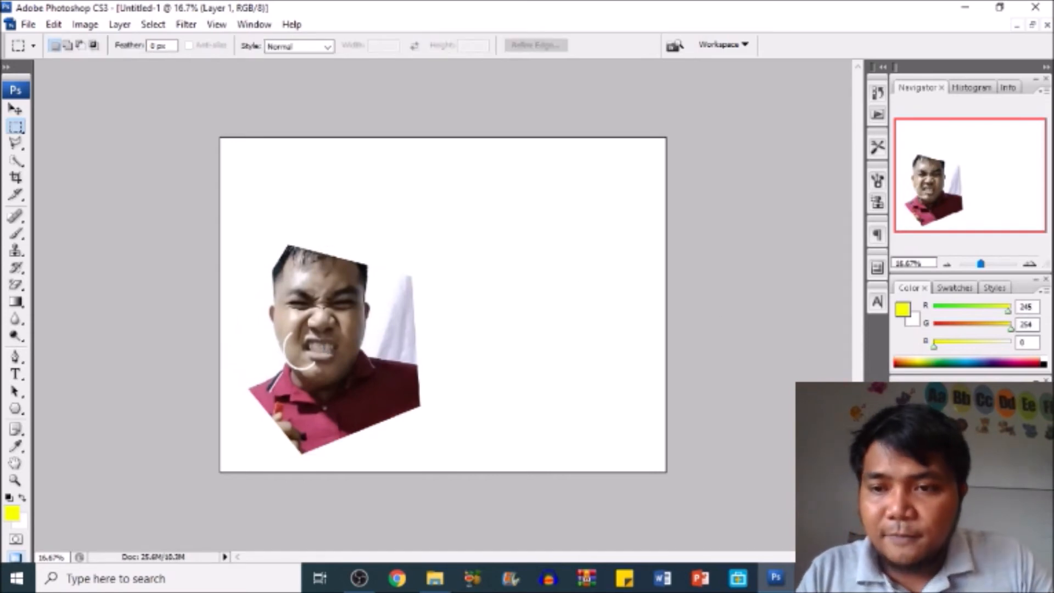
- Add a 30 px black outside stroke to the pentagon shape layer
left_click(966, 466)
right_click(966, 471)
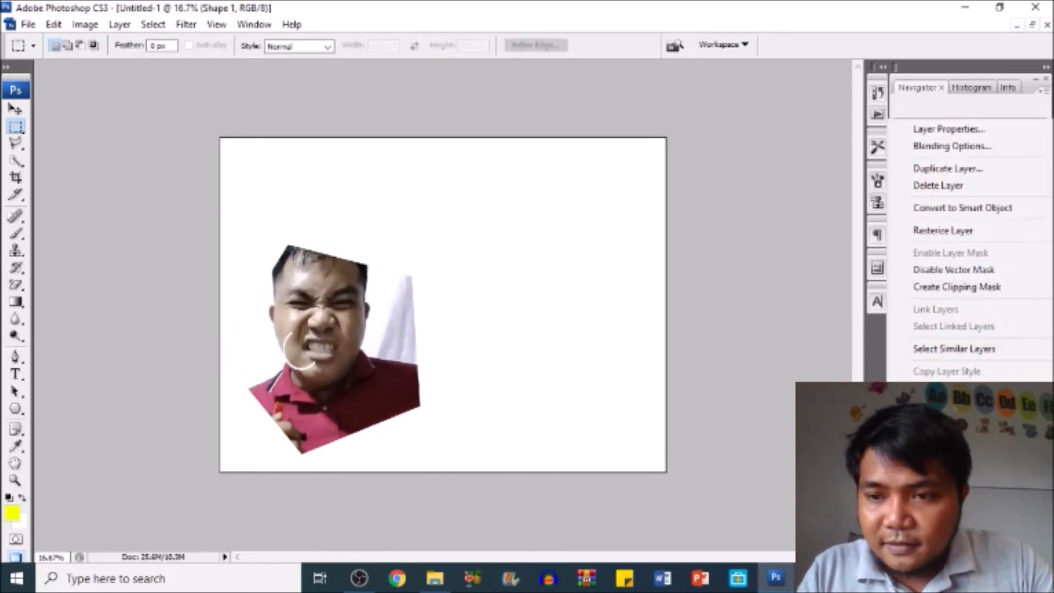
left_click(962, 149)
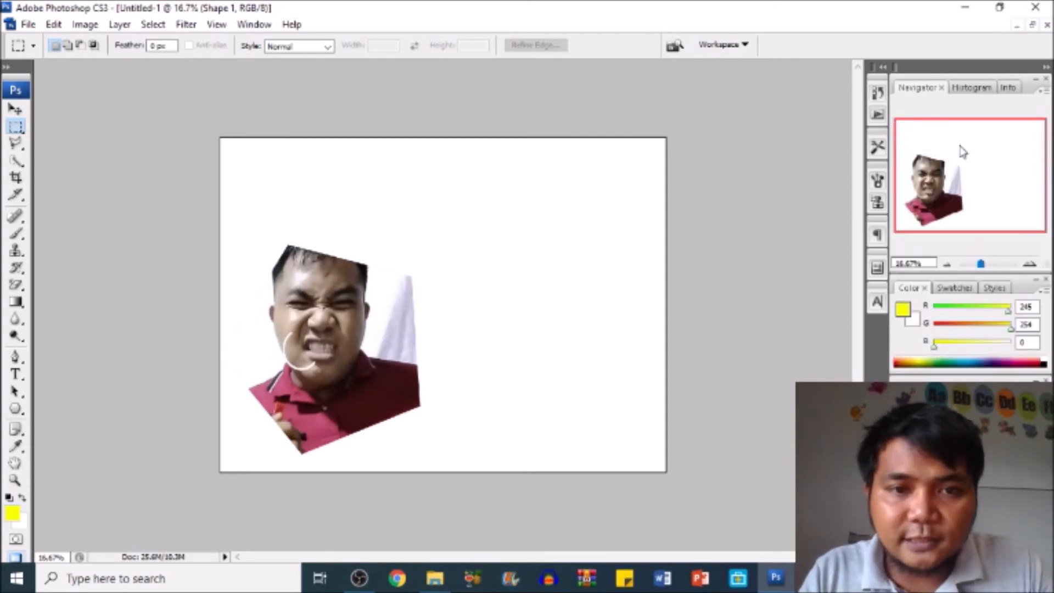
key("h")
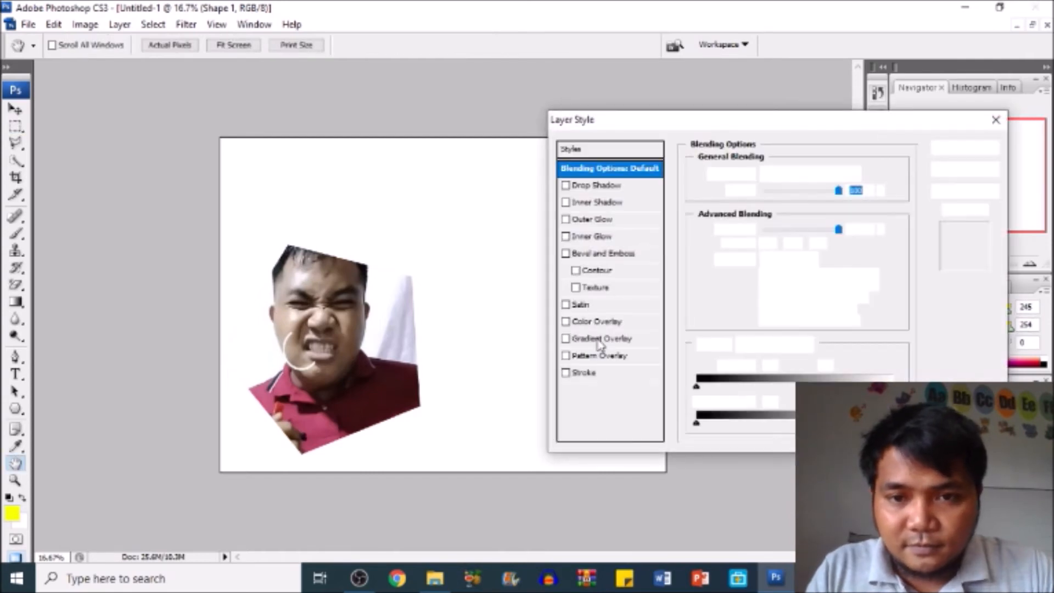
left_click(571, 373)
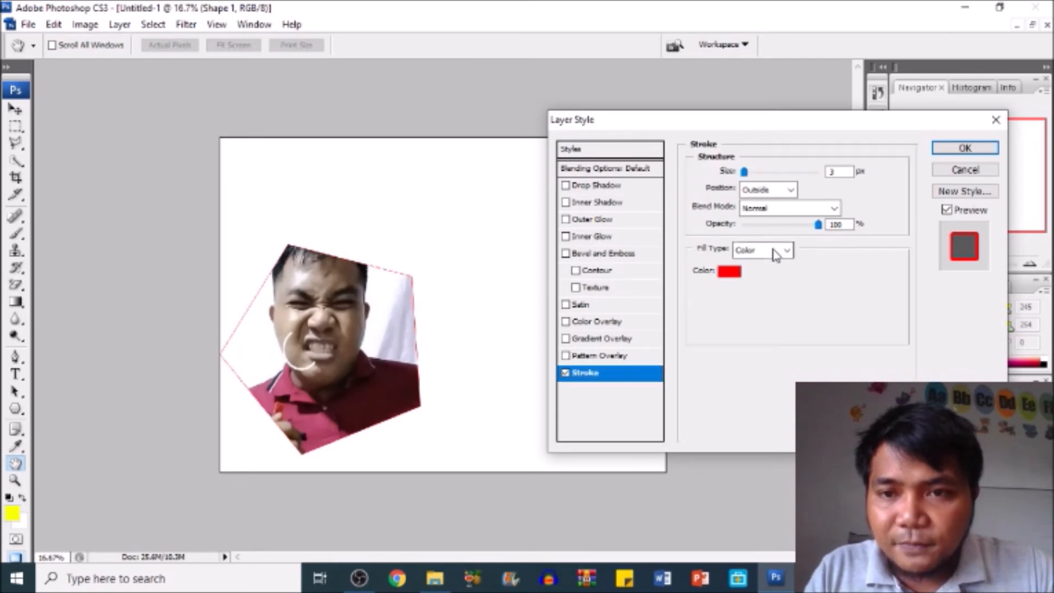
left_click(727, 271)
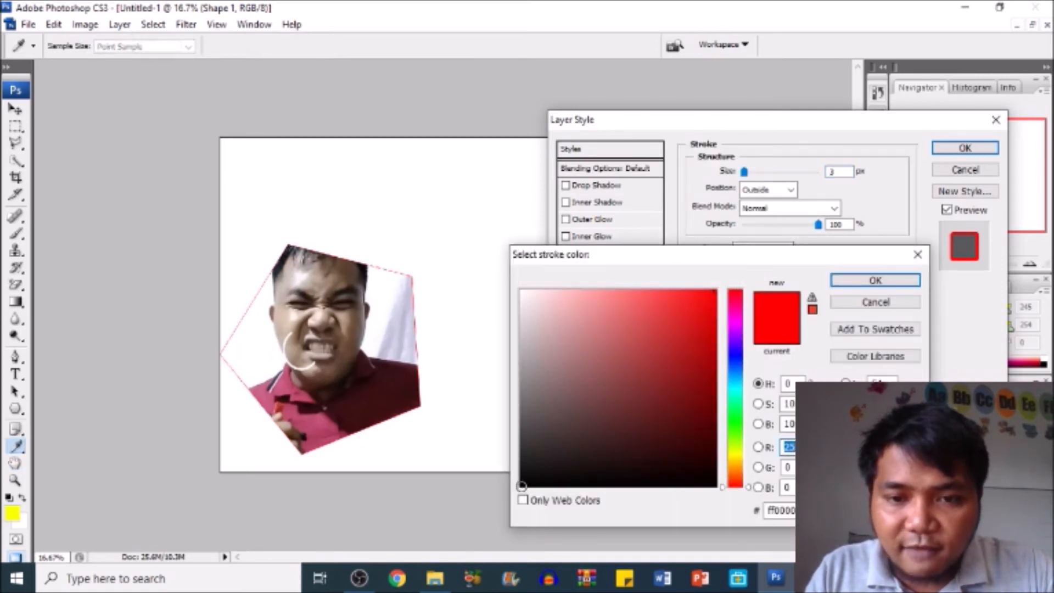
left_click(521, 486)
left_click(884, 281)
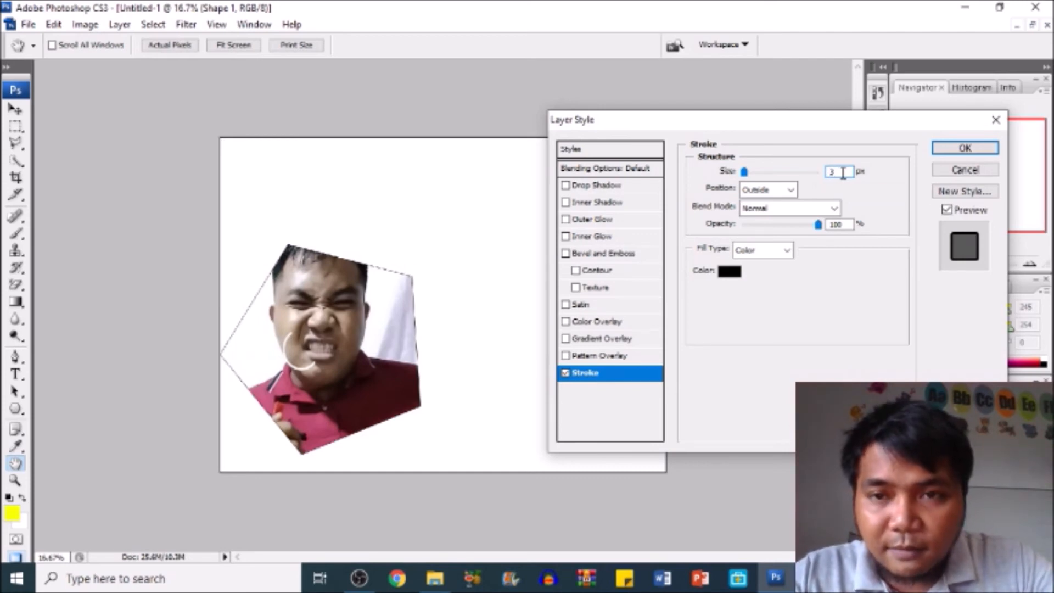
type("30")
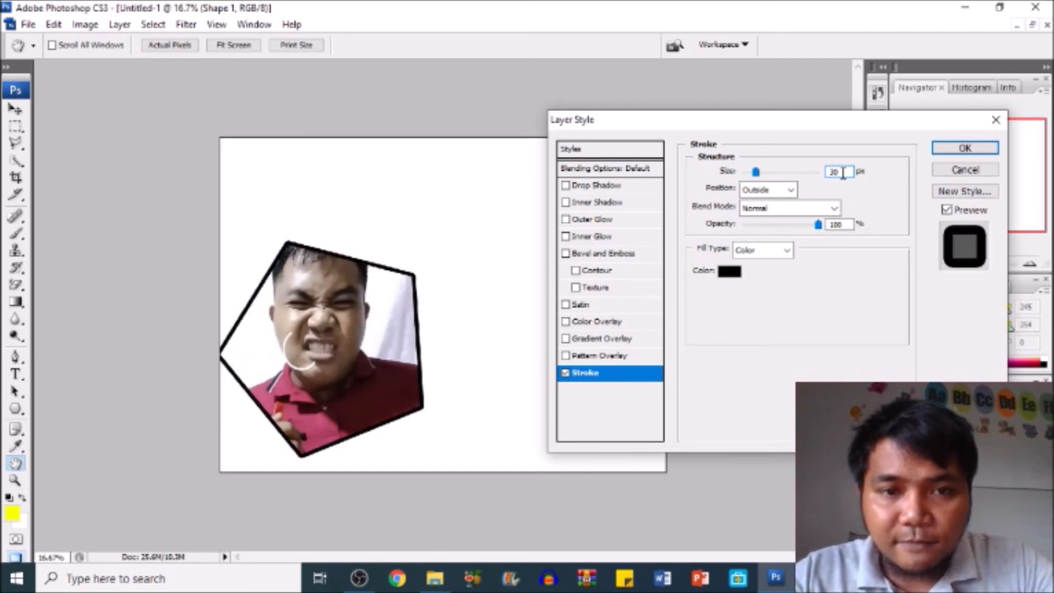
left_click(966, 149)
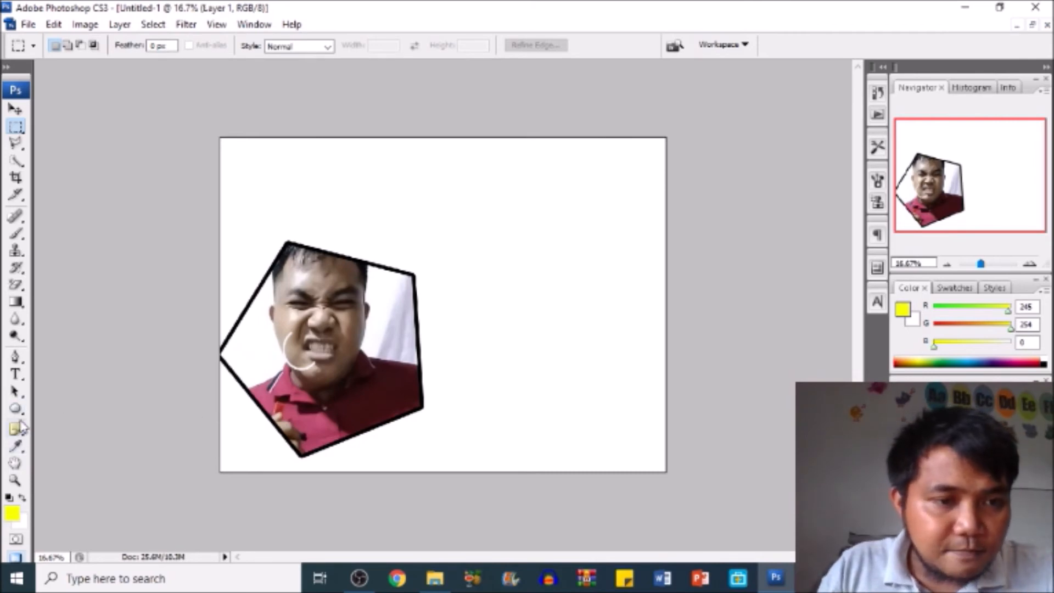
- Draw a yellow rounded rectangle with a 10 px radius across the canvas's centre right, overlapping the pentagon's upper right
left_click(15, 412)
left_click(72, 422)
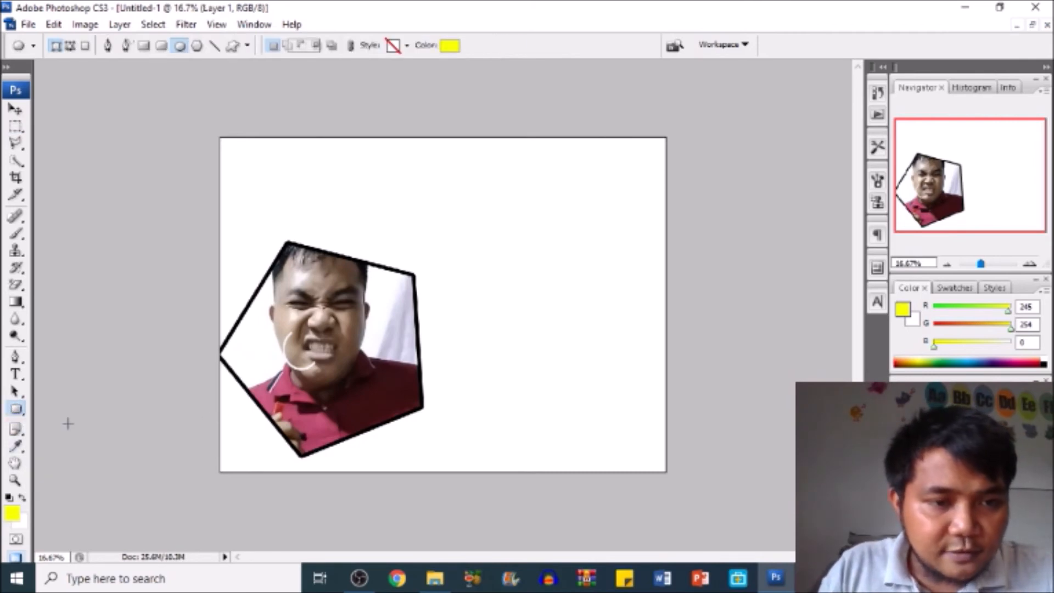
left_click_drag(394, 210, 615, 355)
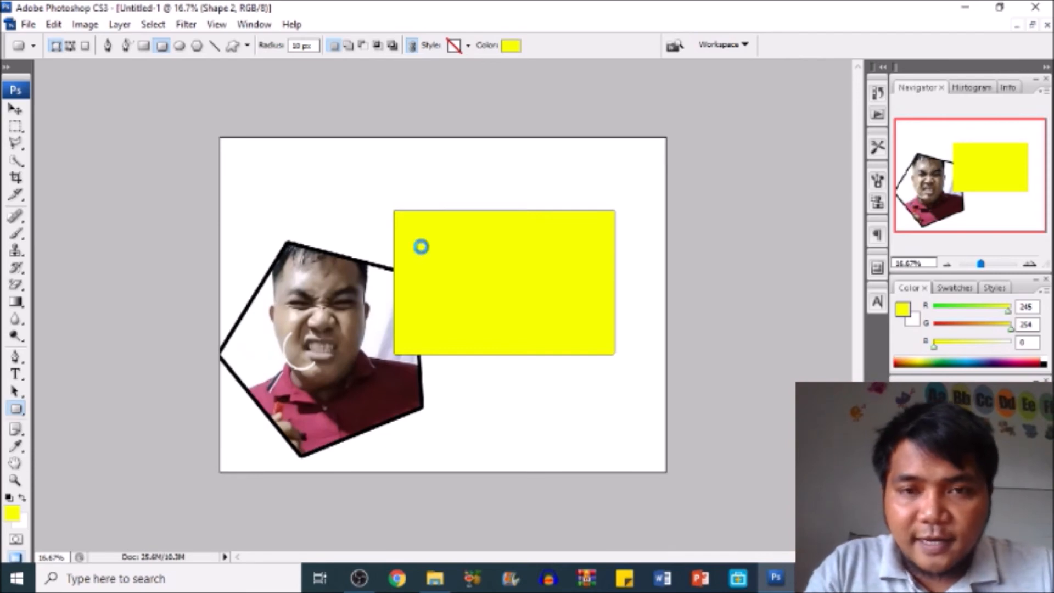
key("ctrl+o")
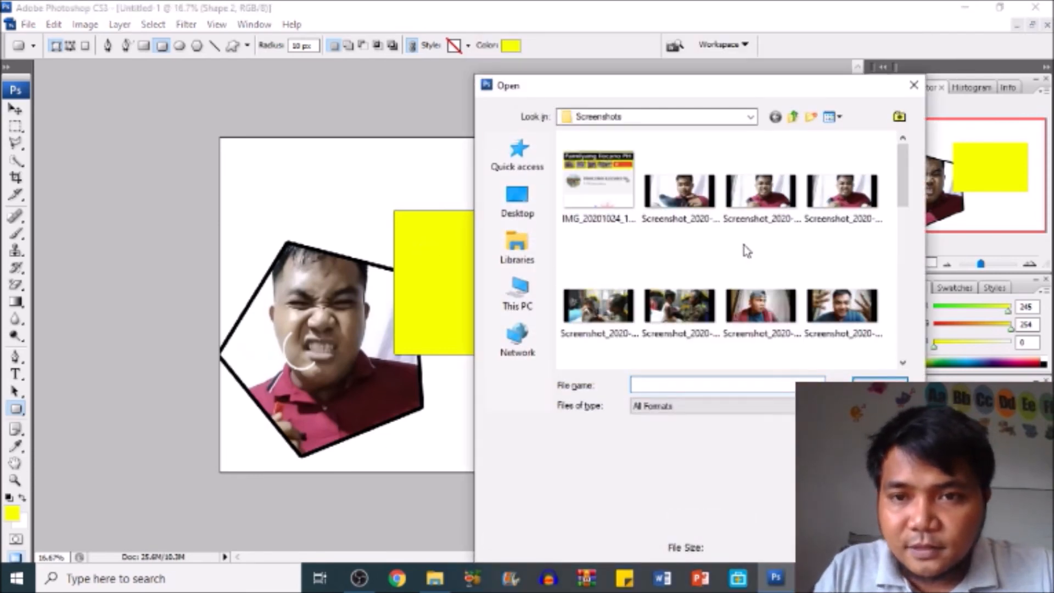
left_click(857, 343)
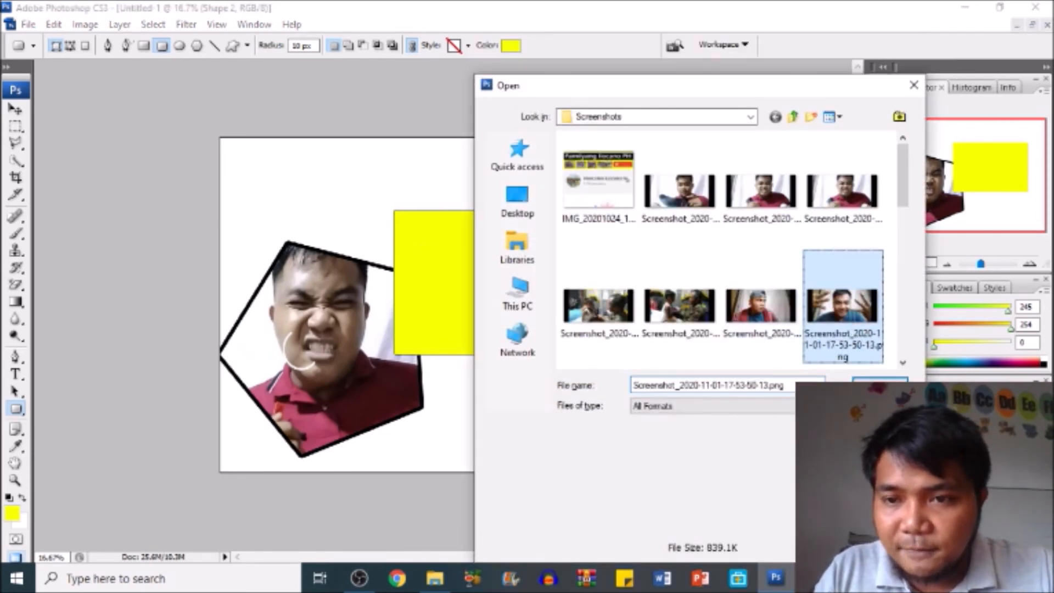
left_click(878, 382)
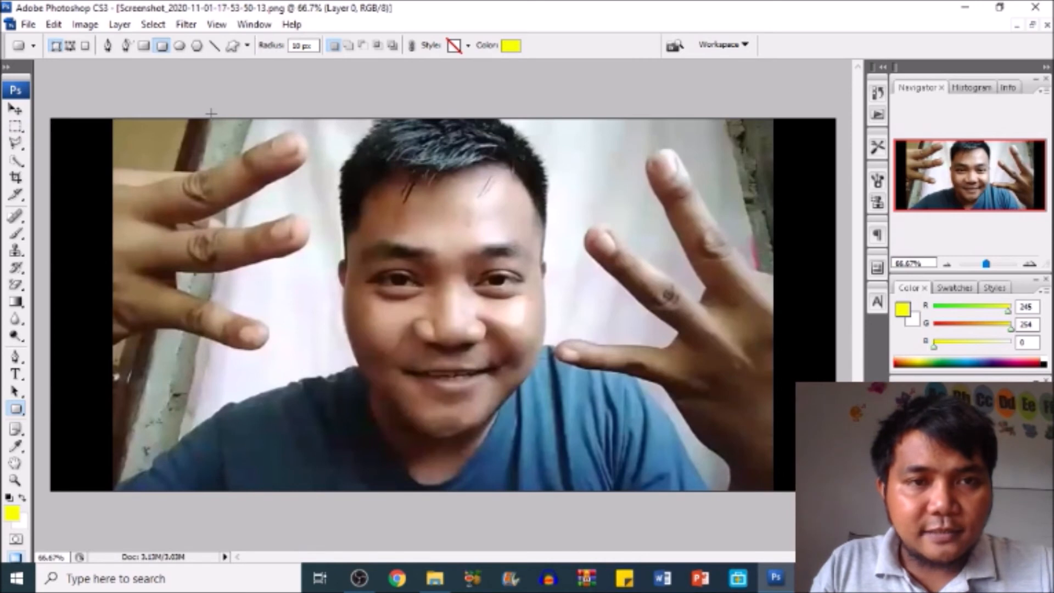
- Copy a full-height rectangular selection around the face in the opened photo and paste it into the Untitled-1 document
left_click(17, 128)
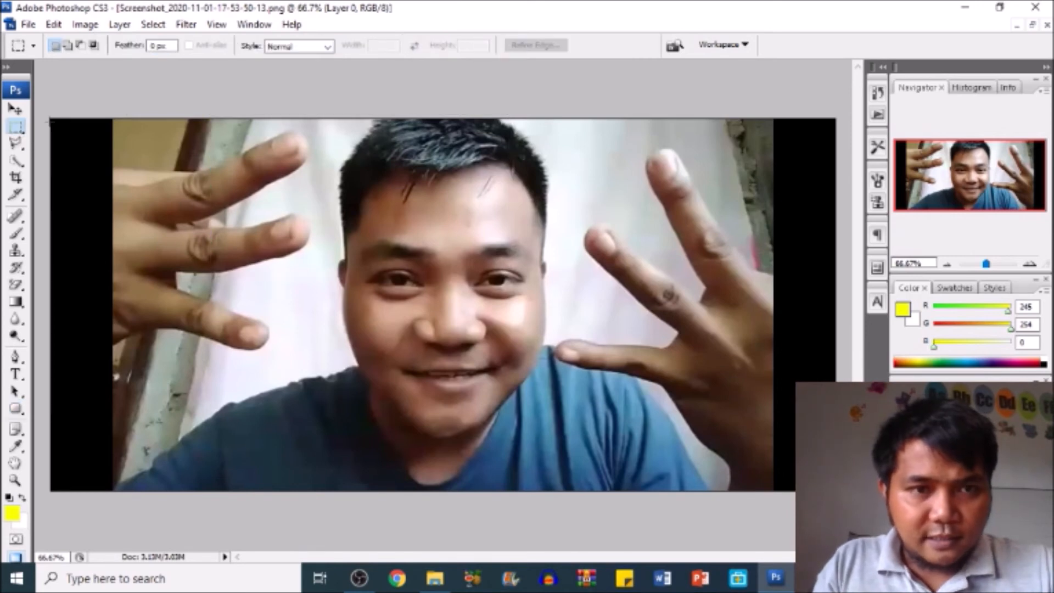
left_click_drag(238, 116, 658, 490)
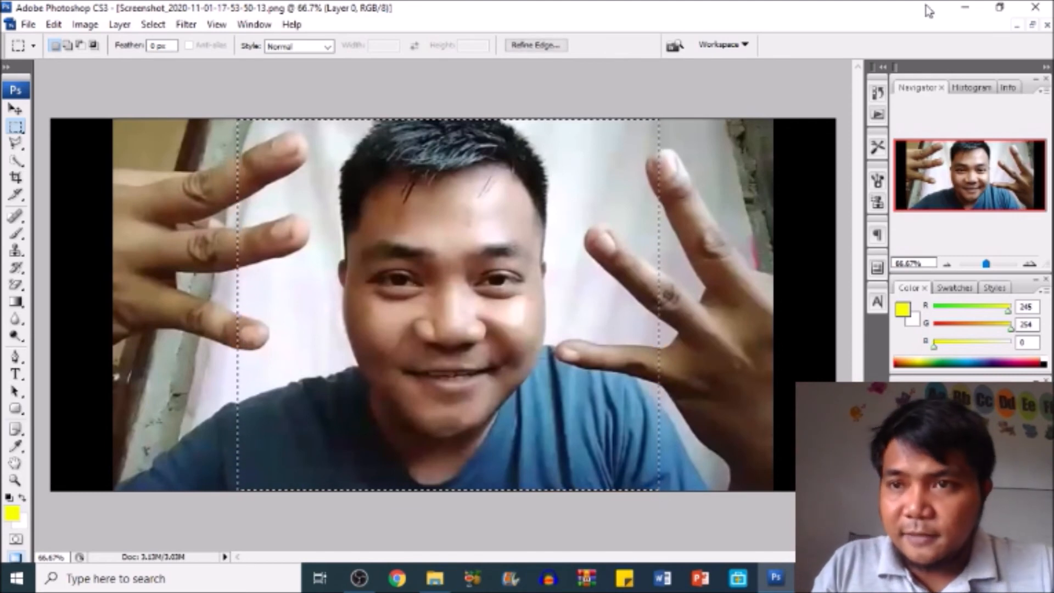
left_click(1016, 26)
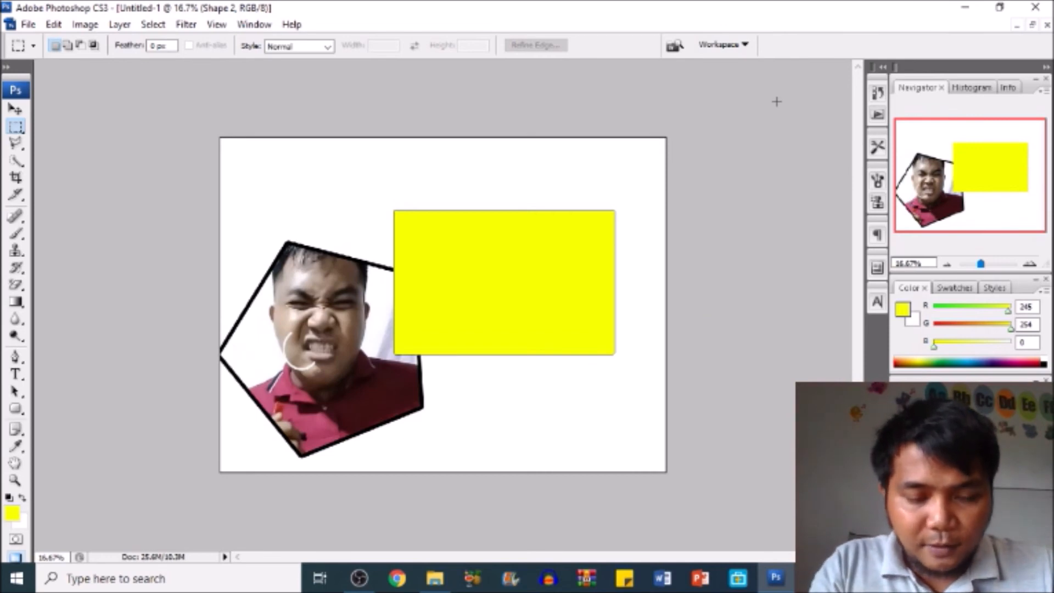
key("ctrl+v")
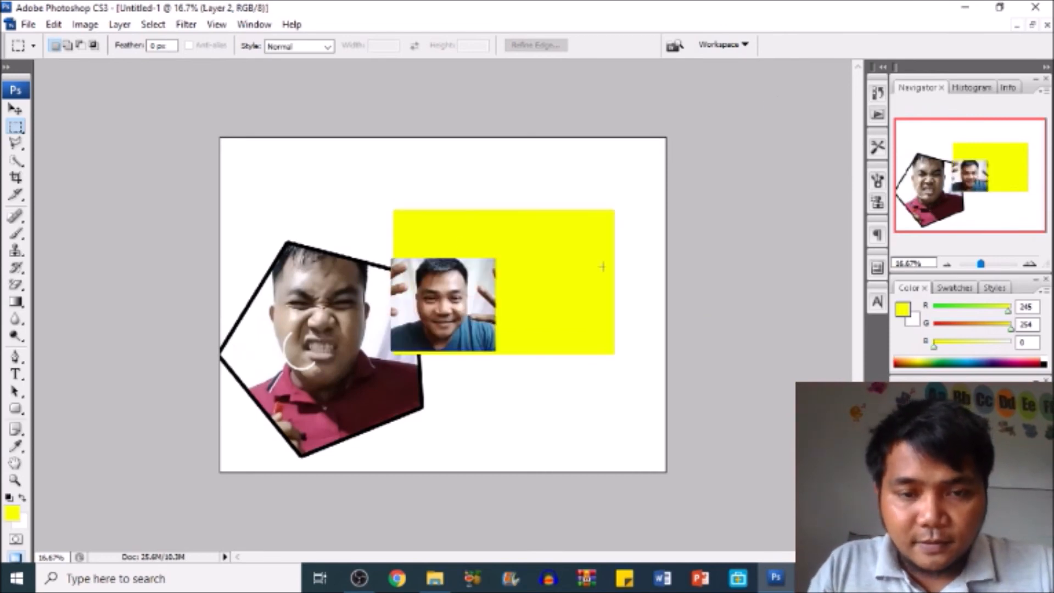
- Move the pasted photo onto the yellow rounded rectangle and enlarge it to about 211% width so it covers the shape
key("ctrl+t")
left_click_drag(472, 331, 475, 335)
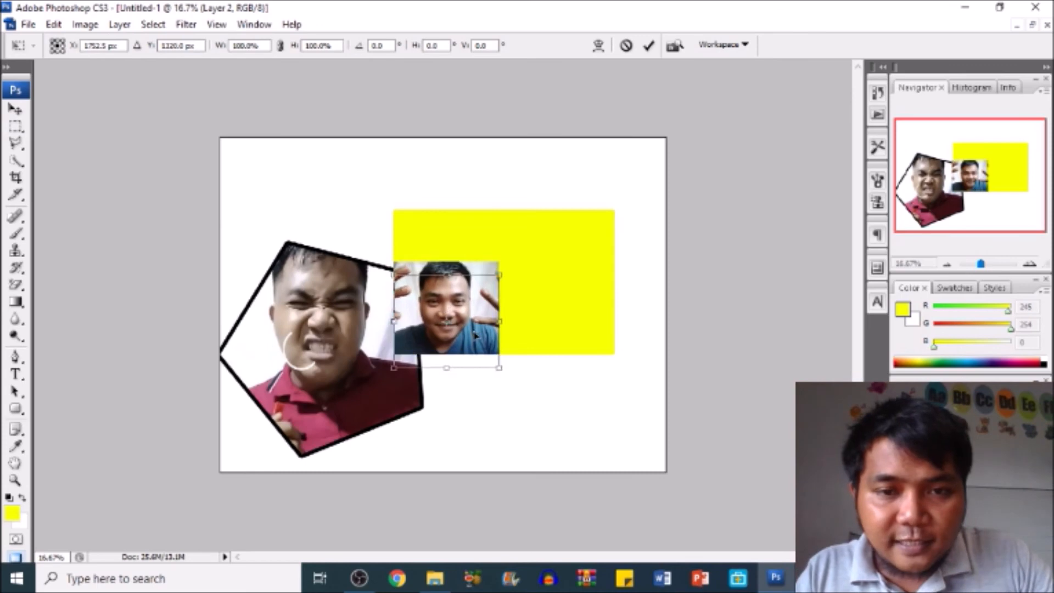
left_click_drag(501, 274, 618, 205)
key("Return")
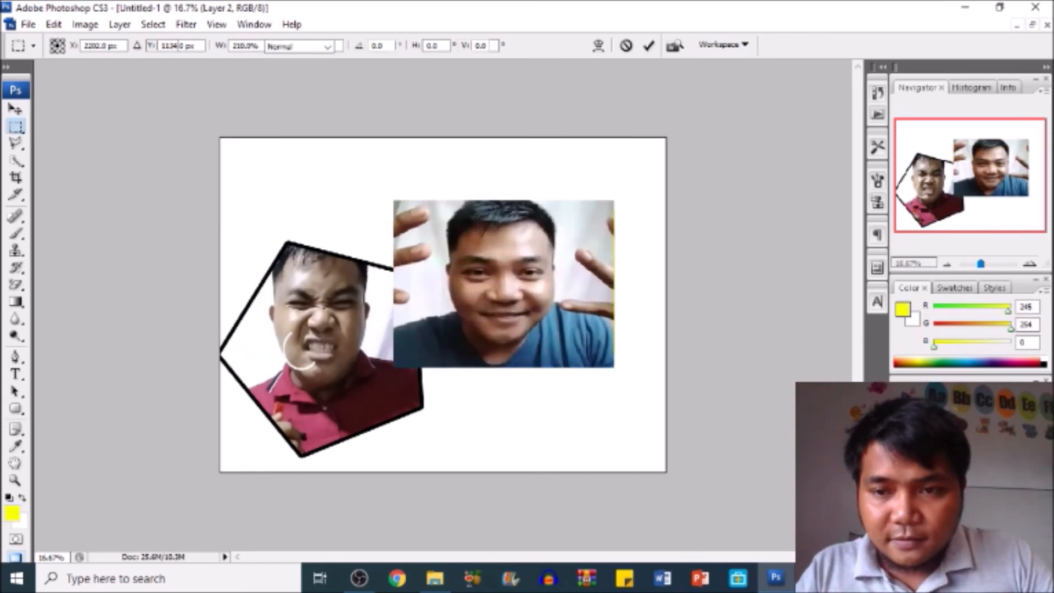
- Clip the enlarged photo layer to the rounded rectangle with a clipping mask
right_click(960, 439)
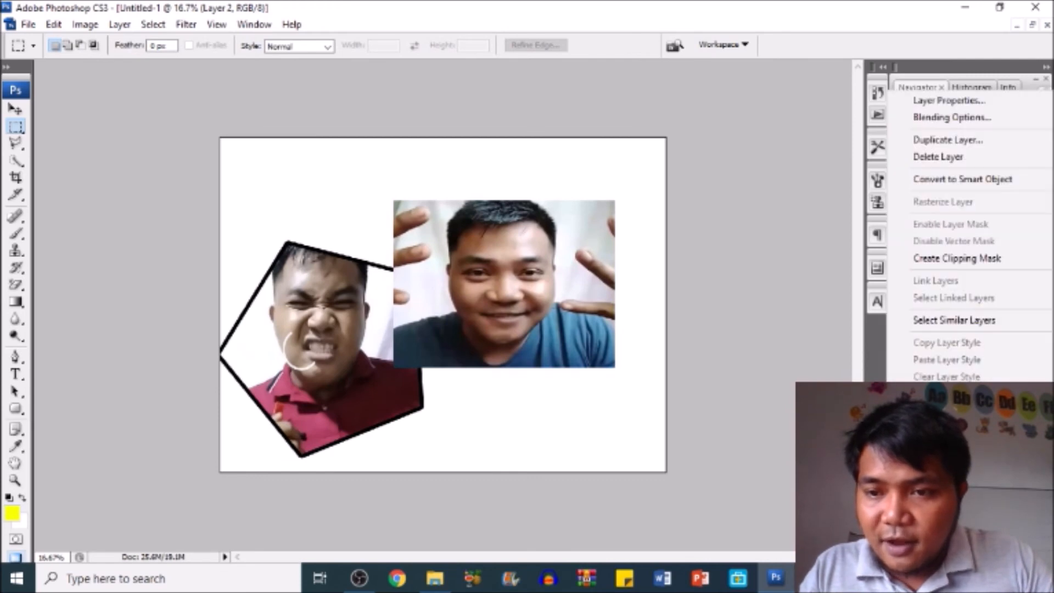
left_click(949, 258)
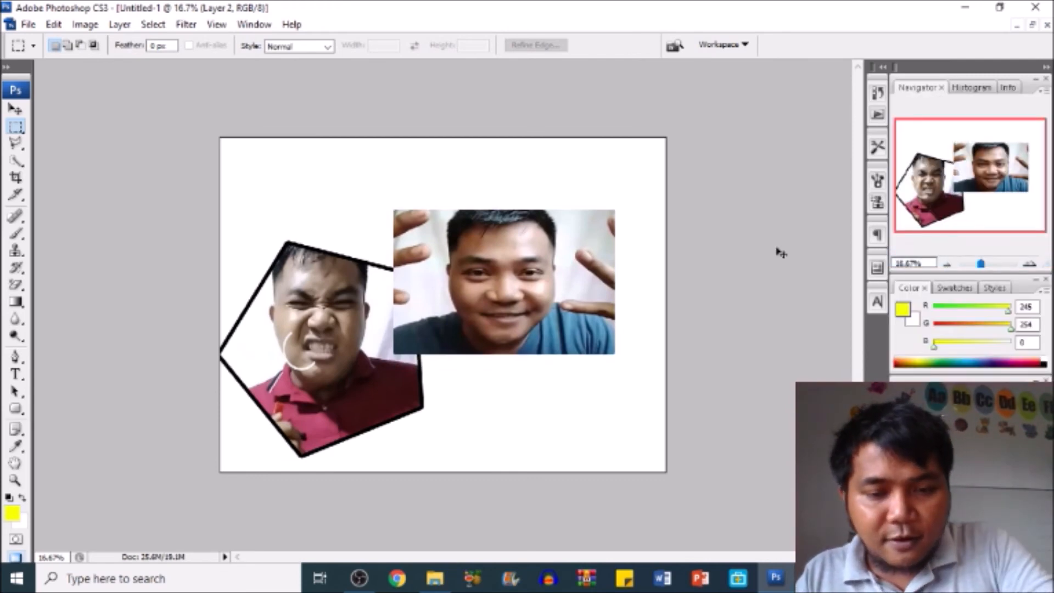
key("ctrl+t")
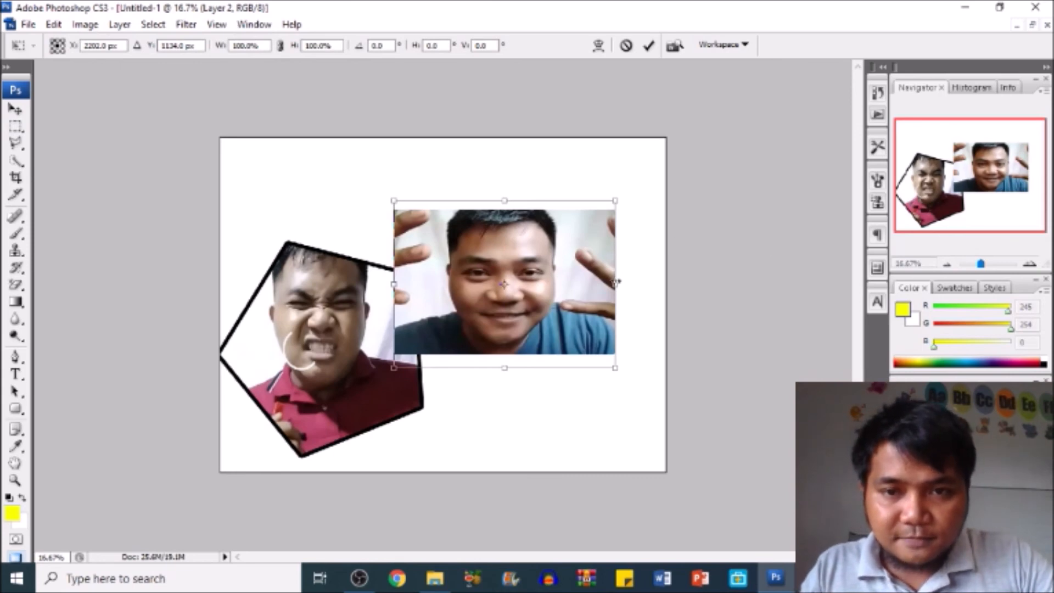
key("Return")
key("m")
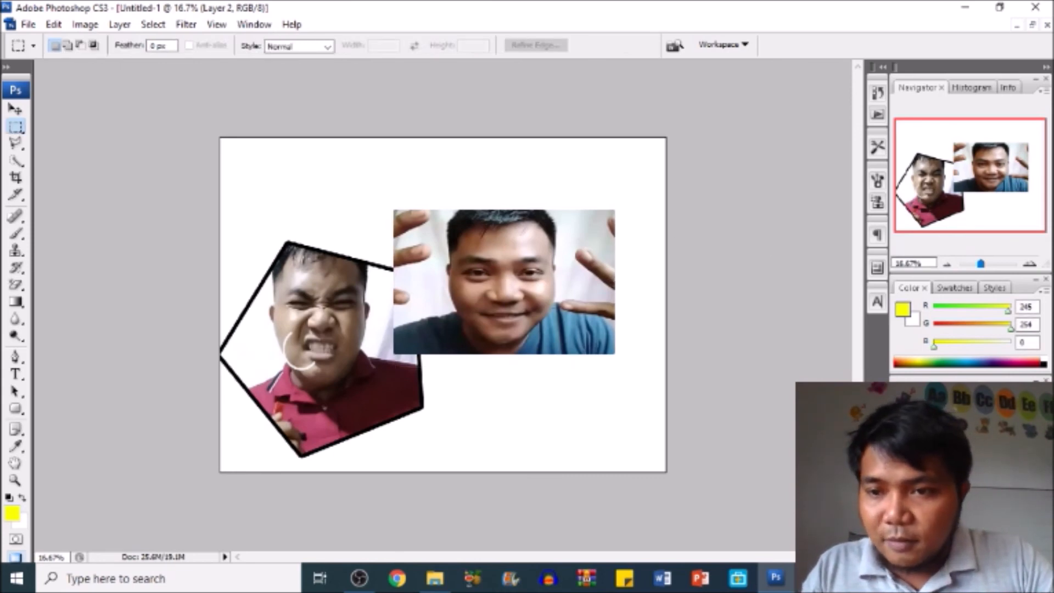
- Add a 30 px red outside stroke to the rounded rectangle shape layer
right_click(960, 446)
left_click(960, 469)
left_click(960, 470)
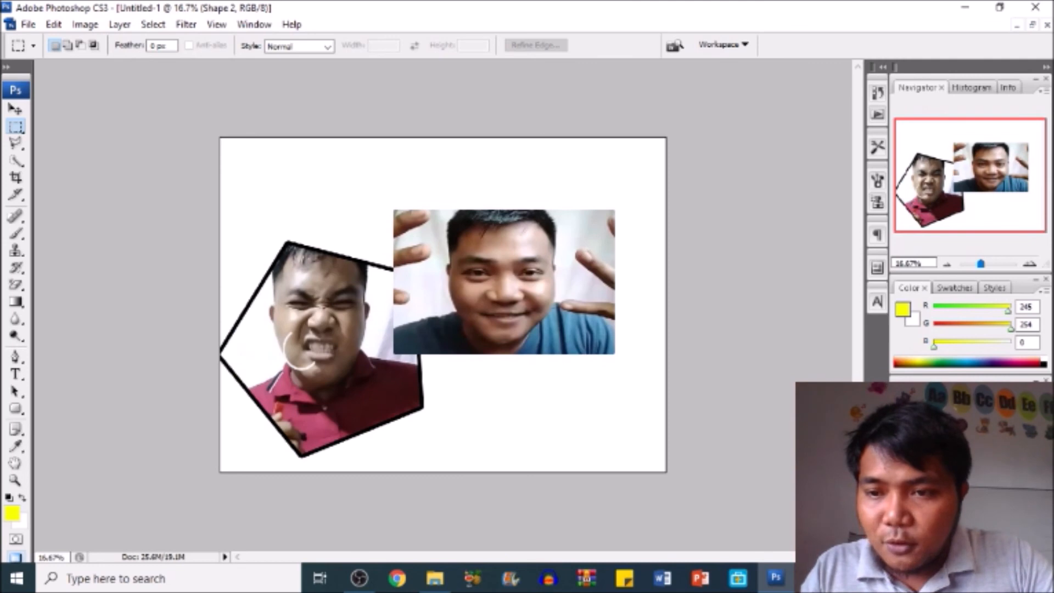
right_click(960, 469)
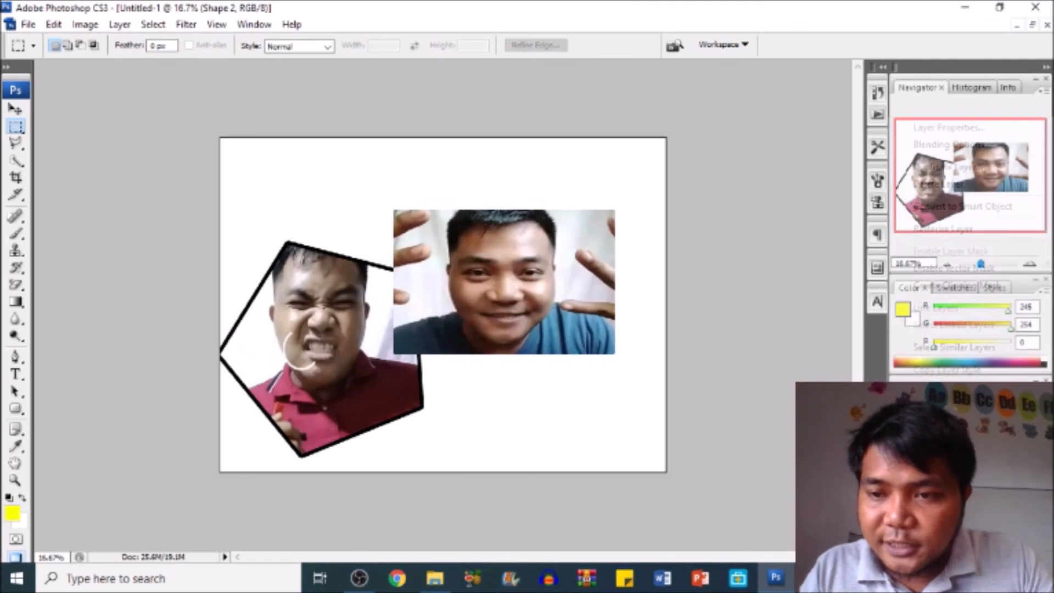
left_click(931, 146)
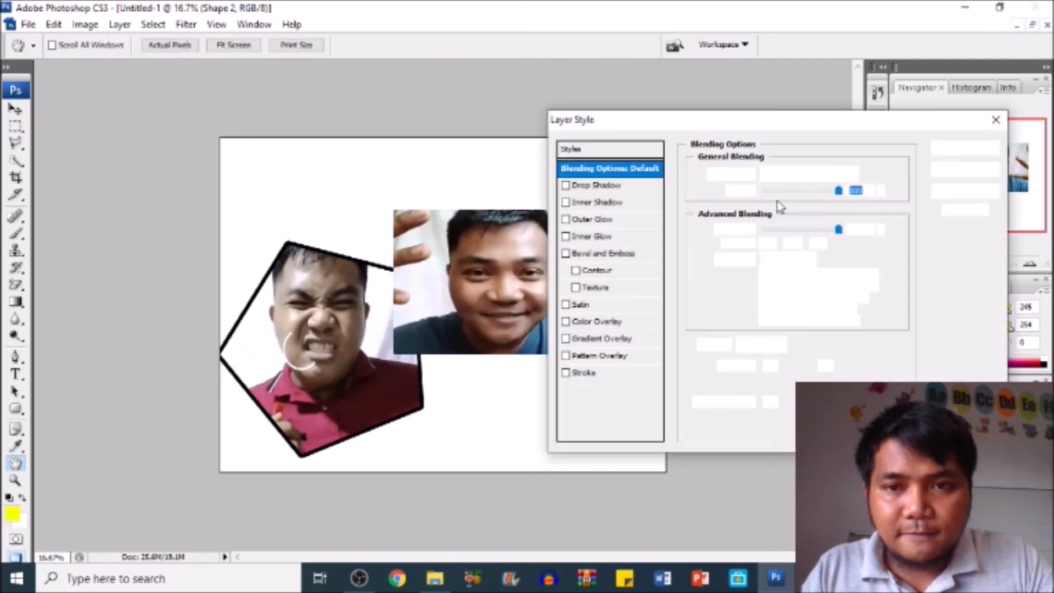
left_click(565, 372)
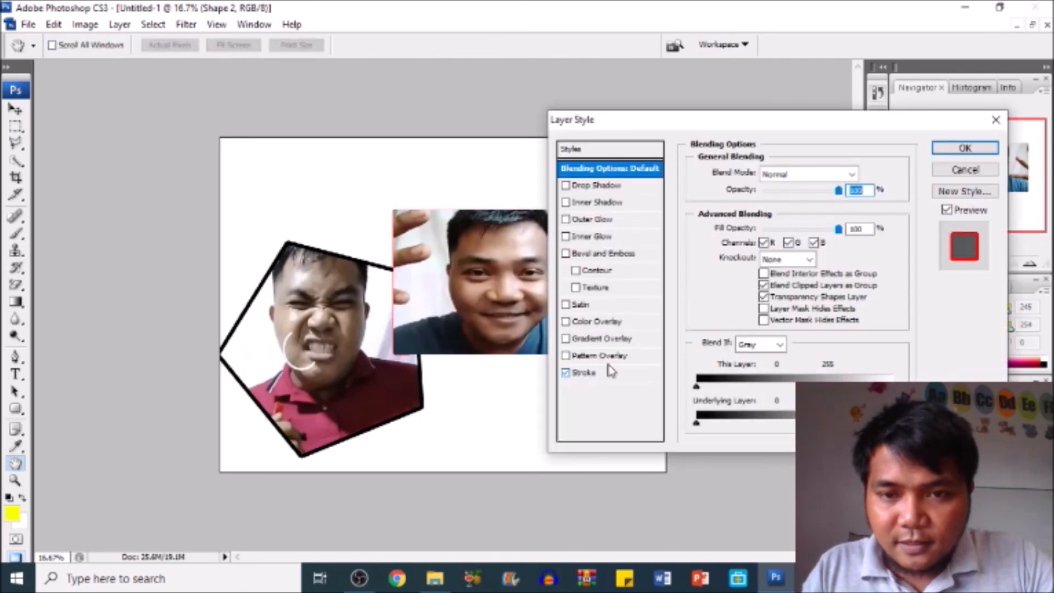
left_click(587, 372)
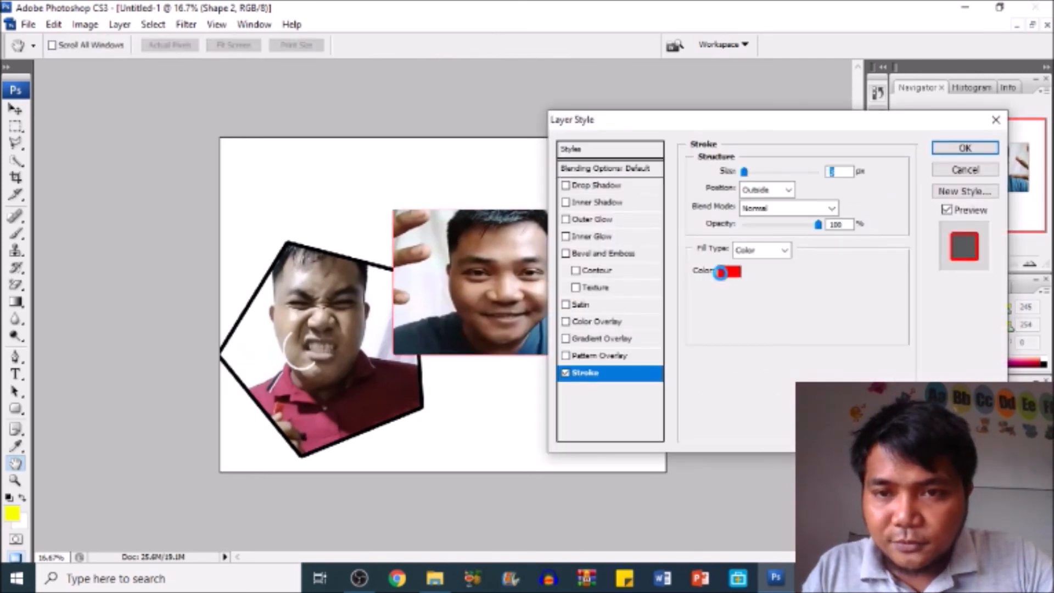
left_click(720, 278)
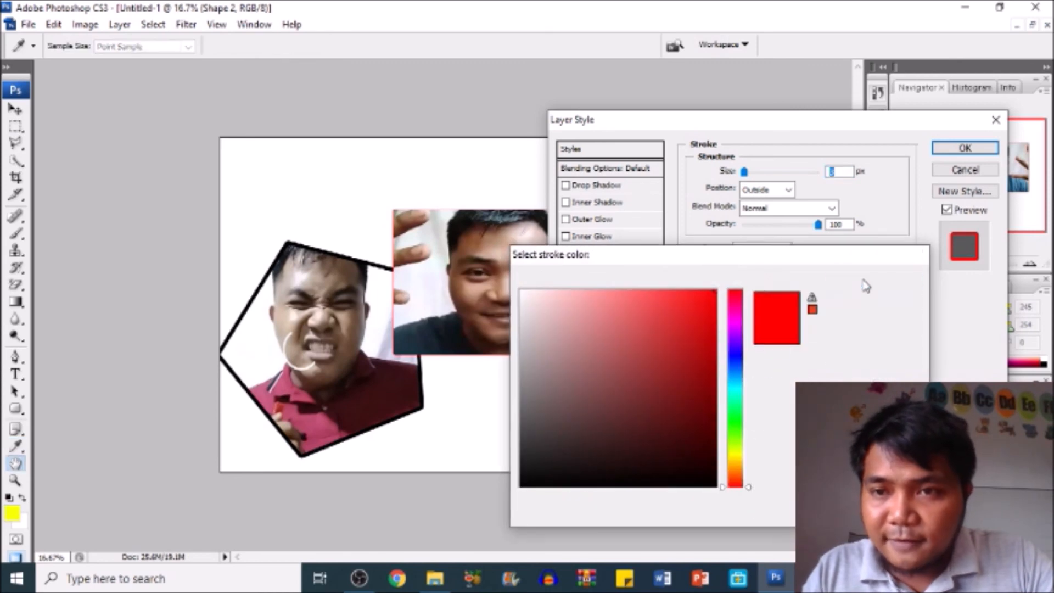
left_click(868, 281)
type("30")
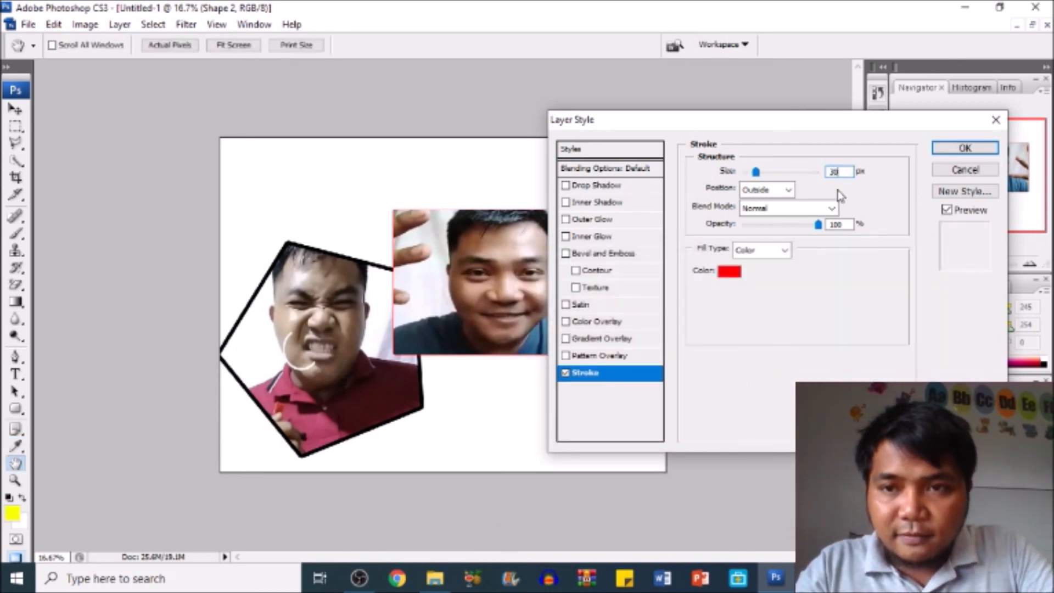
left_click(952, 154)
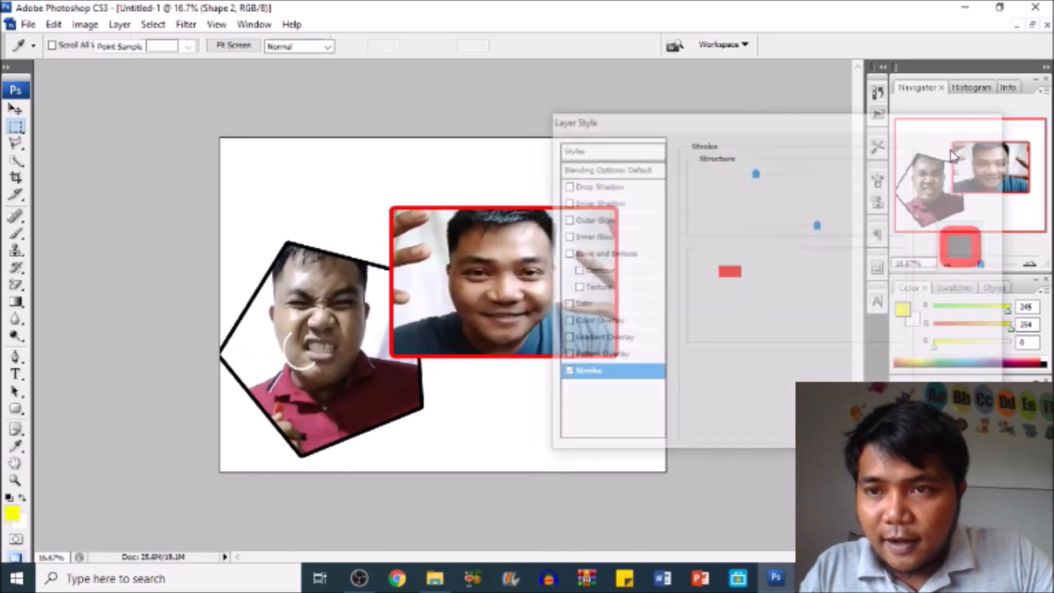